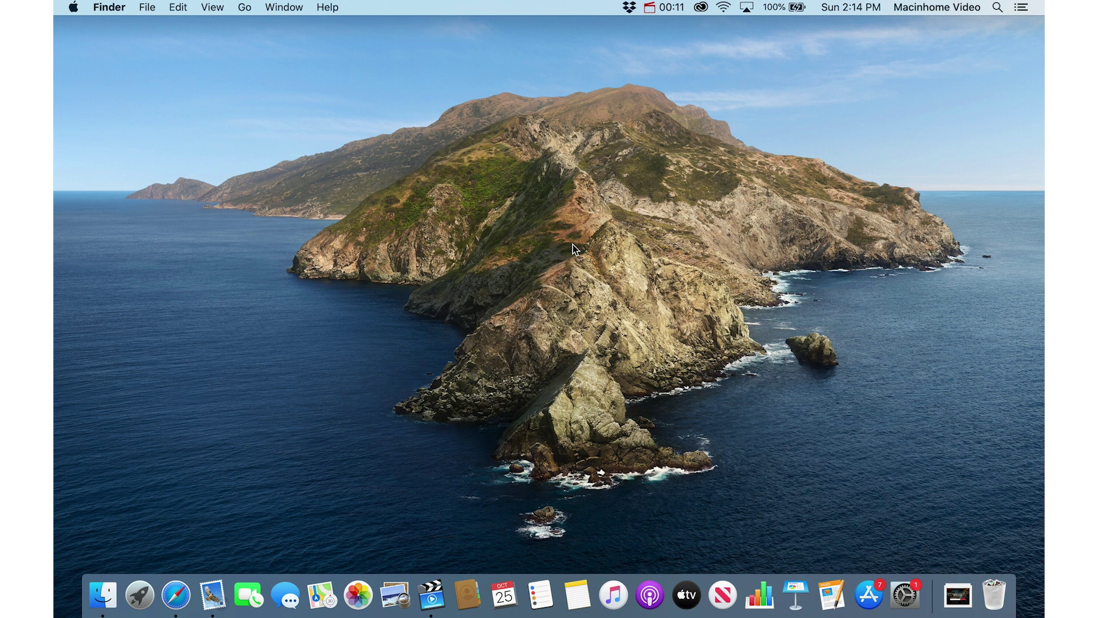
Bring up the Empty Trash confirmation with Shift+Command+Delete
{"action": "key", "text": "super+shift+BackSpace"}
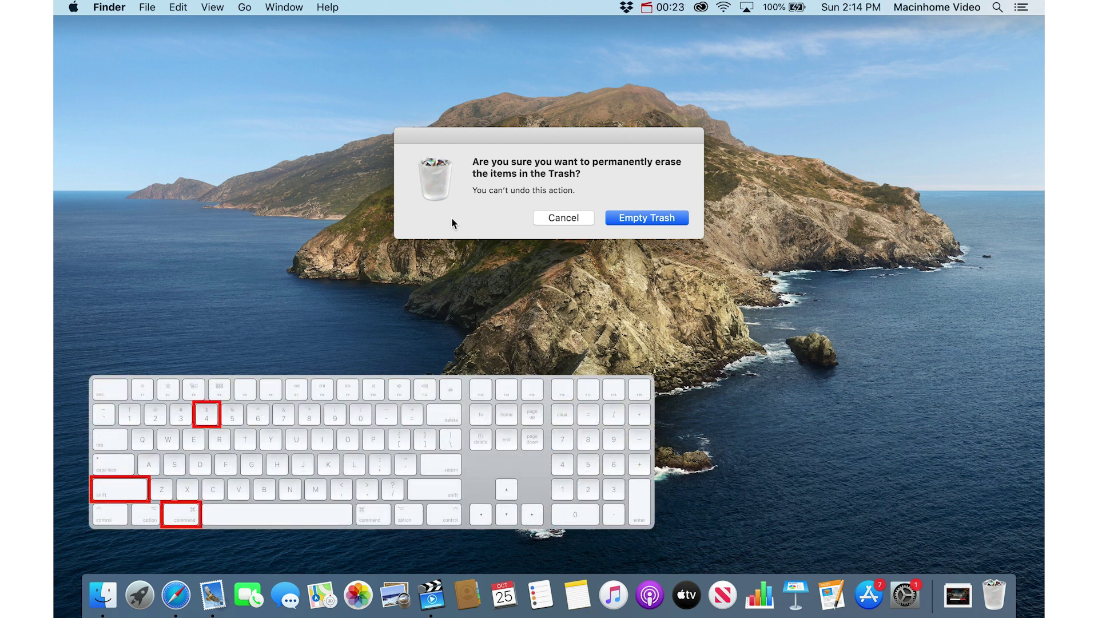
Capture a dragged area around the Empty Trash confirmation with Shift+Command+4
{"action": "key", "text": "super+shift+4"}
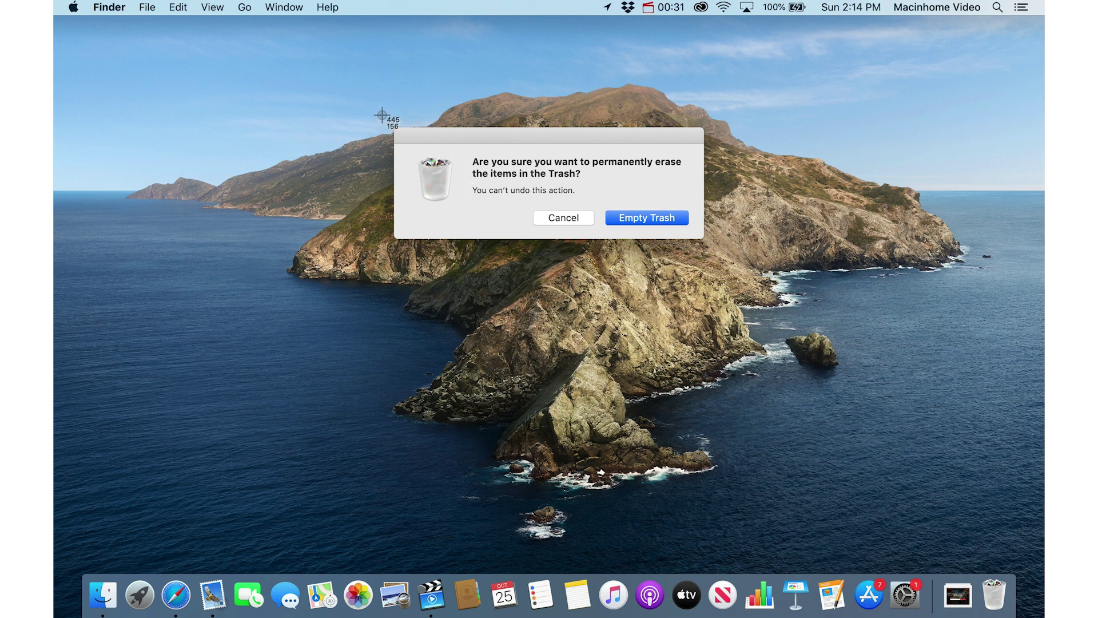
{"action": "left_click_drag", "start_coordinate": [382, 114], "coordinate": [720, 251]}
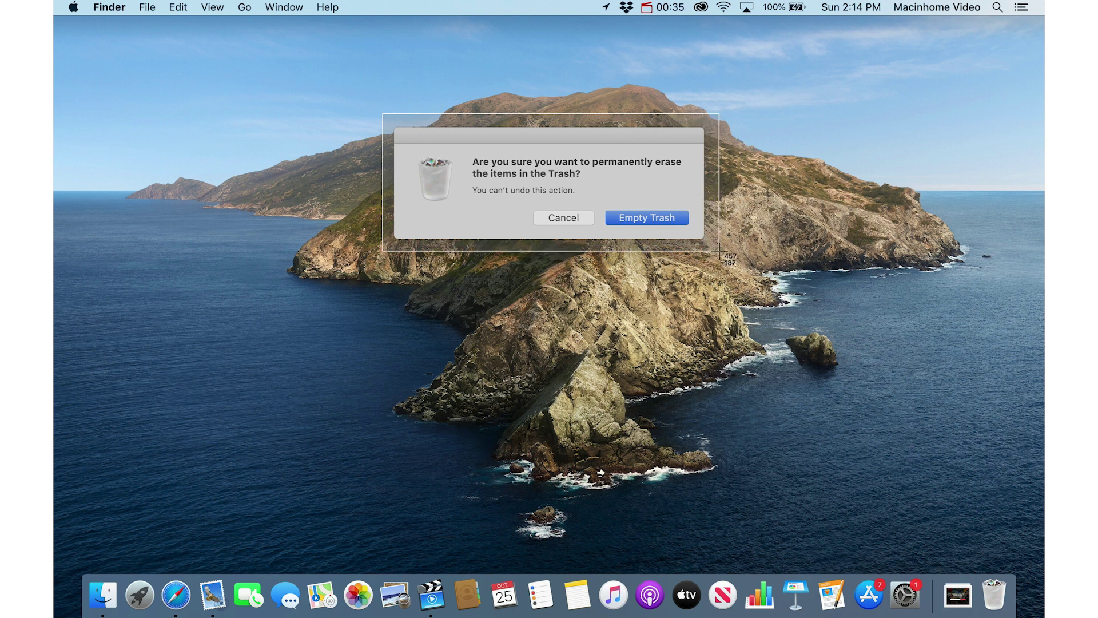
{"action": "left_click_drag", "start_coordinate": [720, 251], "coordinate": [719, 252]}
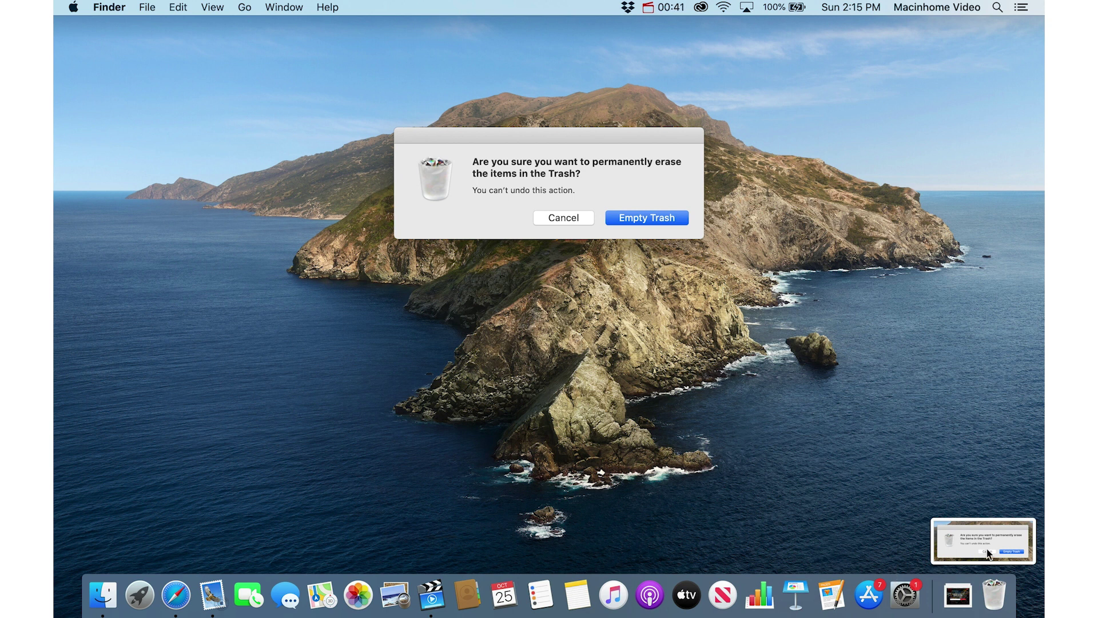
Cancel the confirmation, then select and deselect the new Screen Shot file on the desktop
{"action": "left_click", "coordinate": [560, 217]}
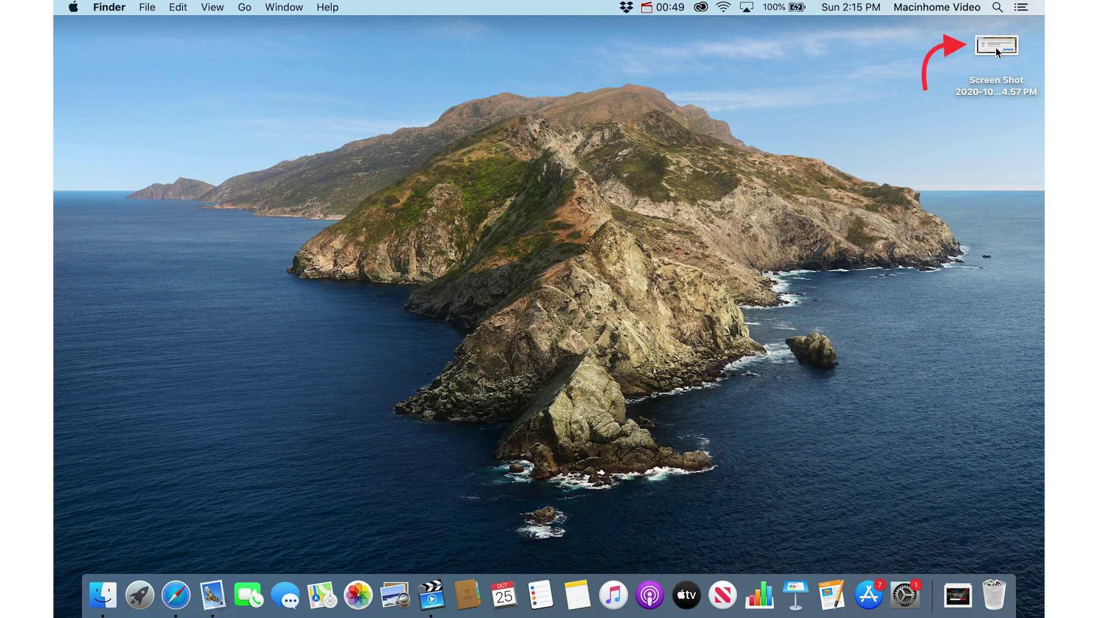
{"action": "left_click", "coordinate": [996, 47]}
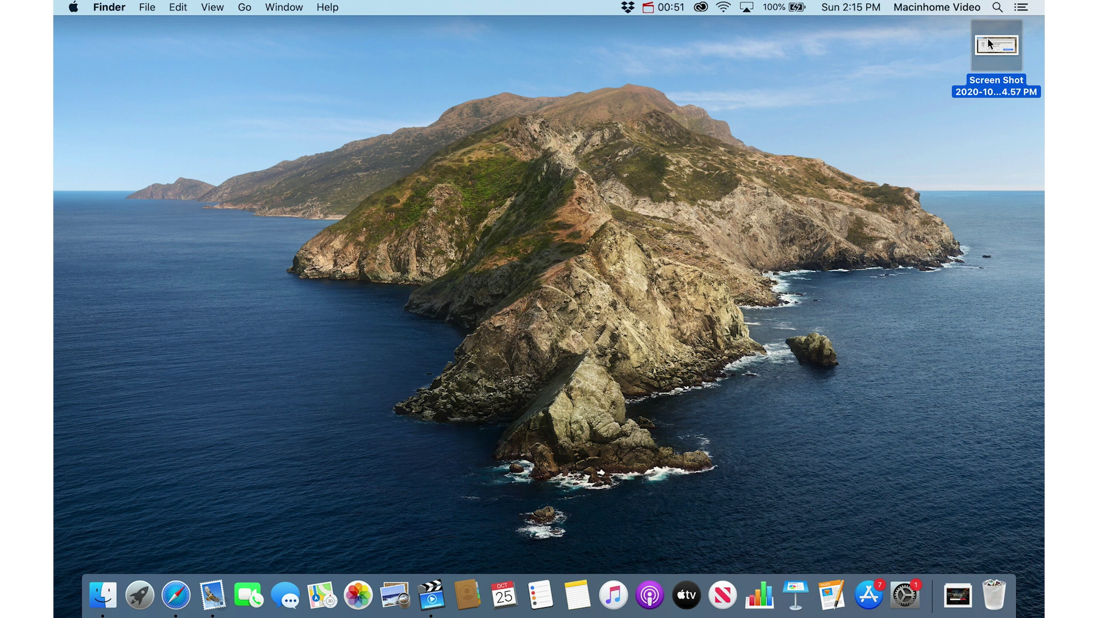
{"action": "left_click", "coordinate": [993, 43]}
{"action": "left_click", "coordinate": [605, 267]}
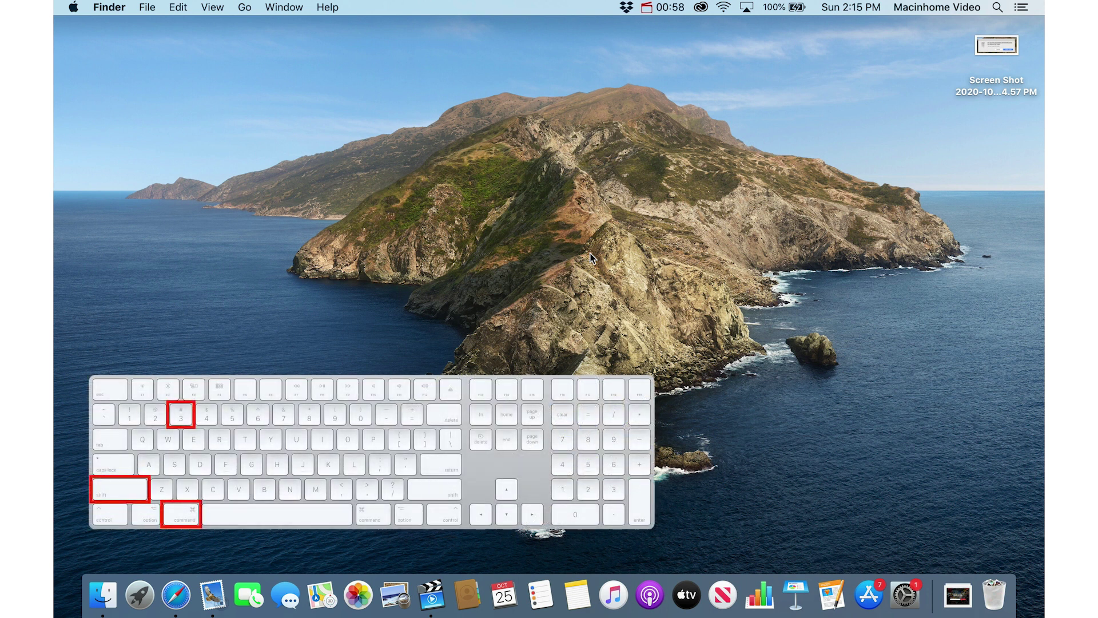
Take a full-screen capture, open it in Markup, save it with Done, and select the file
{"action": "key", "text": "super+shift+3"}
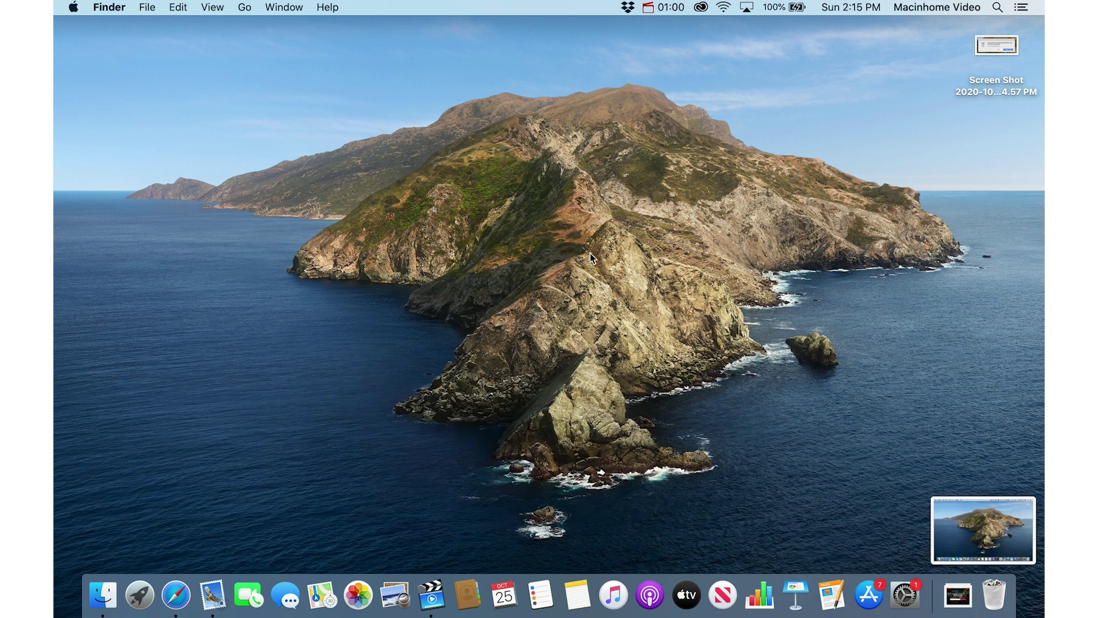
{"action": "left_click", "coordinate": [998, 540]}
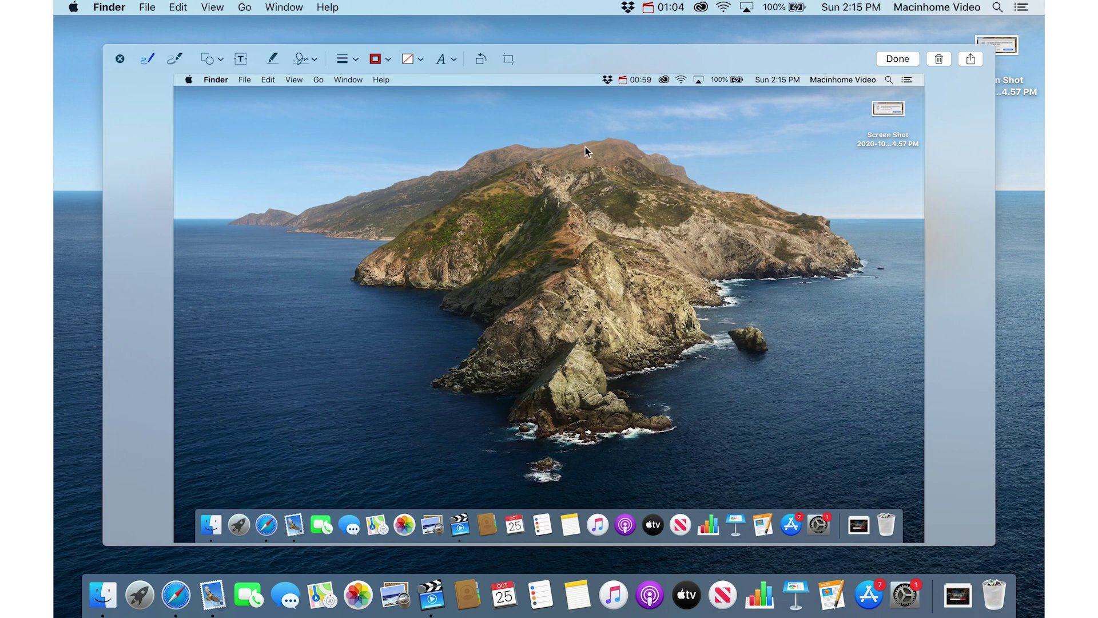
{"action": "mouse_move", "coordinate": [583, 58]}
{"action": "left_mouse_down"}
{"action": "mouse_move", "coordinate": [572, 92]}
{"action": "mouse_move", "coordinate": [583, 58]}
{"action": "left_mouse_up"}
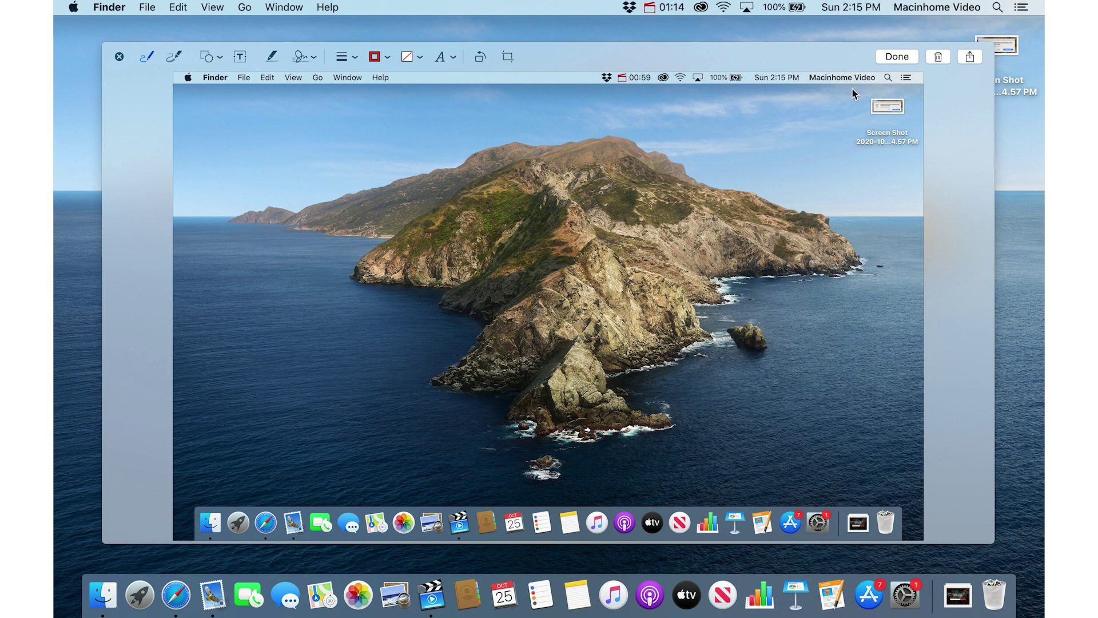
{"action": "left_click", "coordinate": [897, 57]}
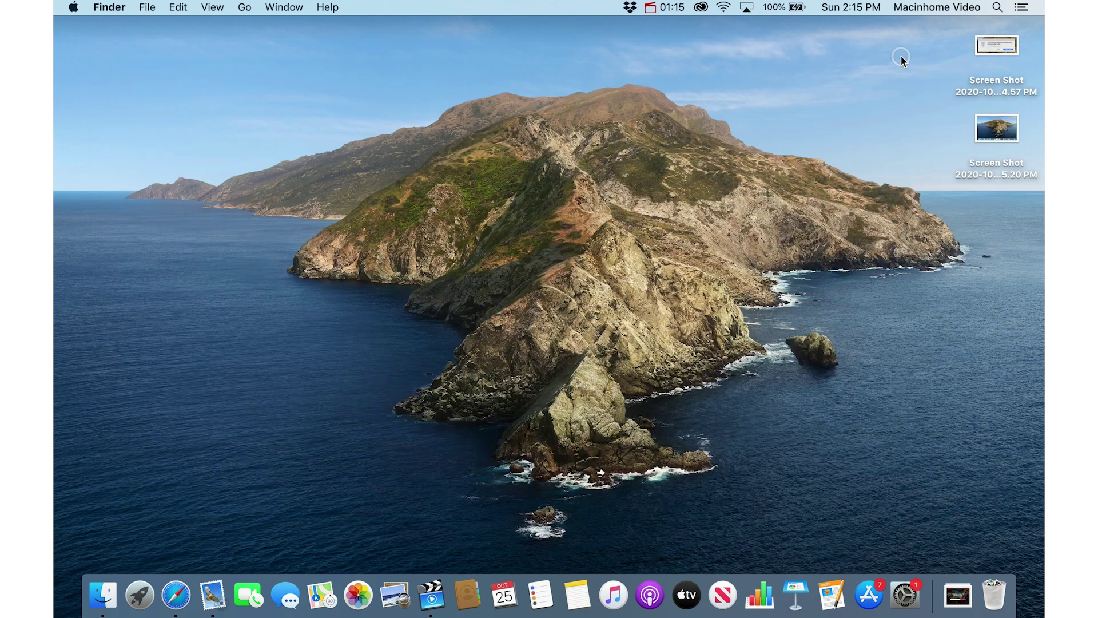
{"action": "left_click", "coordinate": [1020, 127]}
Reopen Empty Trash, capture its dialog as a single window, then cancel the dialog
{"action": "left_click", "coordinate": [778, 487]}
{"action": "key", "text": "super+shift+BackSpace"}
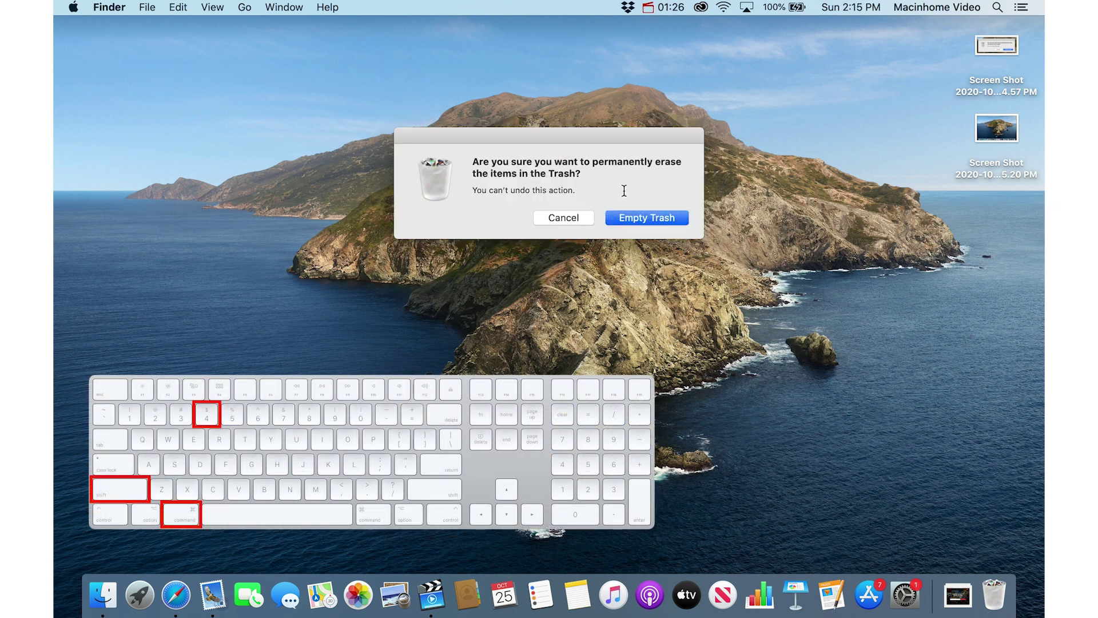
{"action": "key", "text": "super+shift+4"}
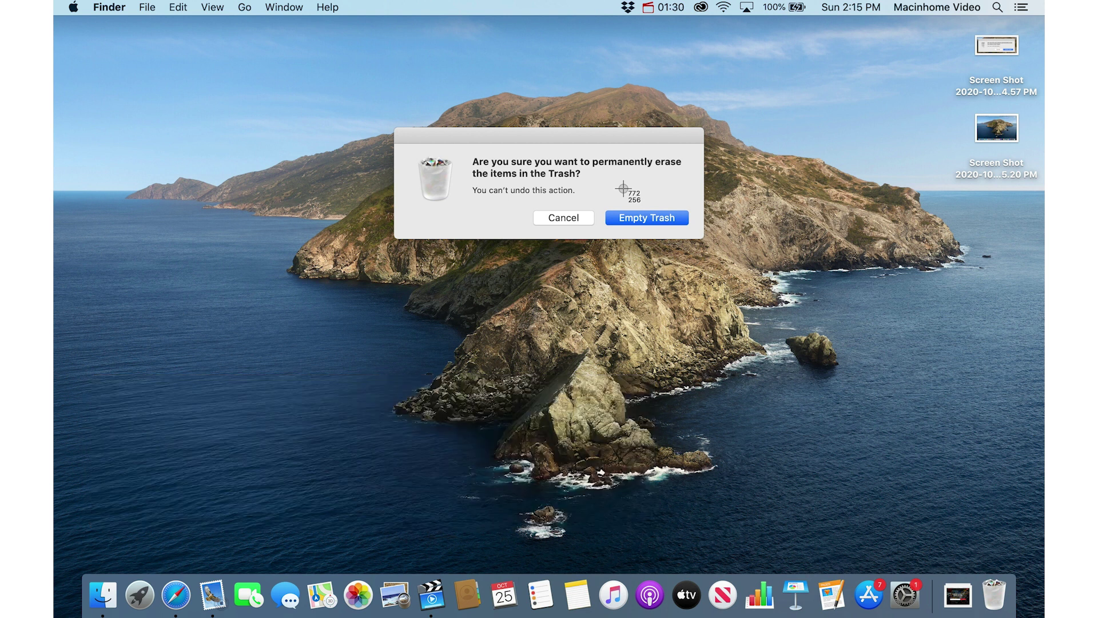
{"action": "key", "text": "space"}
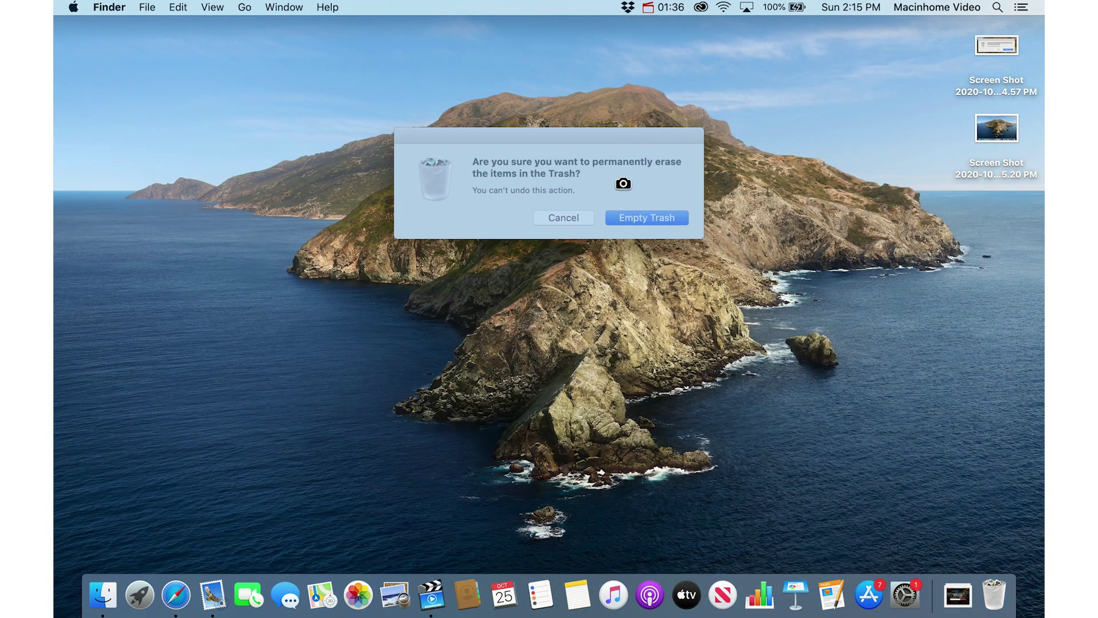
{"action": "left_click", "coordinate": [623, 183]}
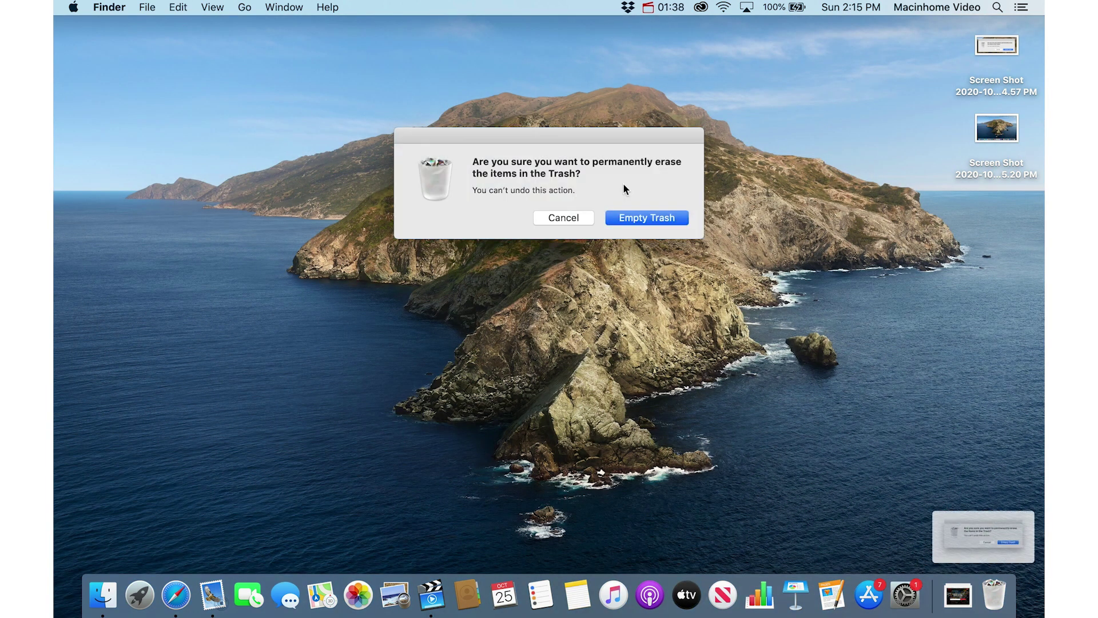
{"action": "left_click", "coordinate": [568, 216]}
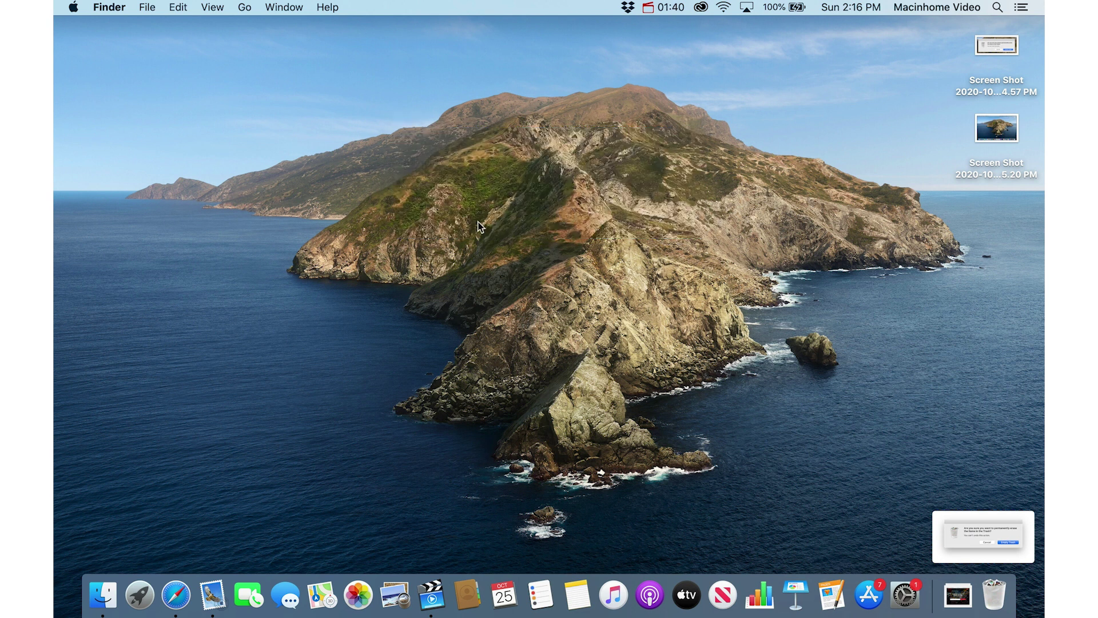
Open a new Desktop window, move it, and capture it as a window screenshot
{"action": "key", "text": "super+n"}
{"action": "key", "text": "super+n"}
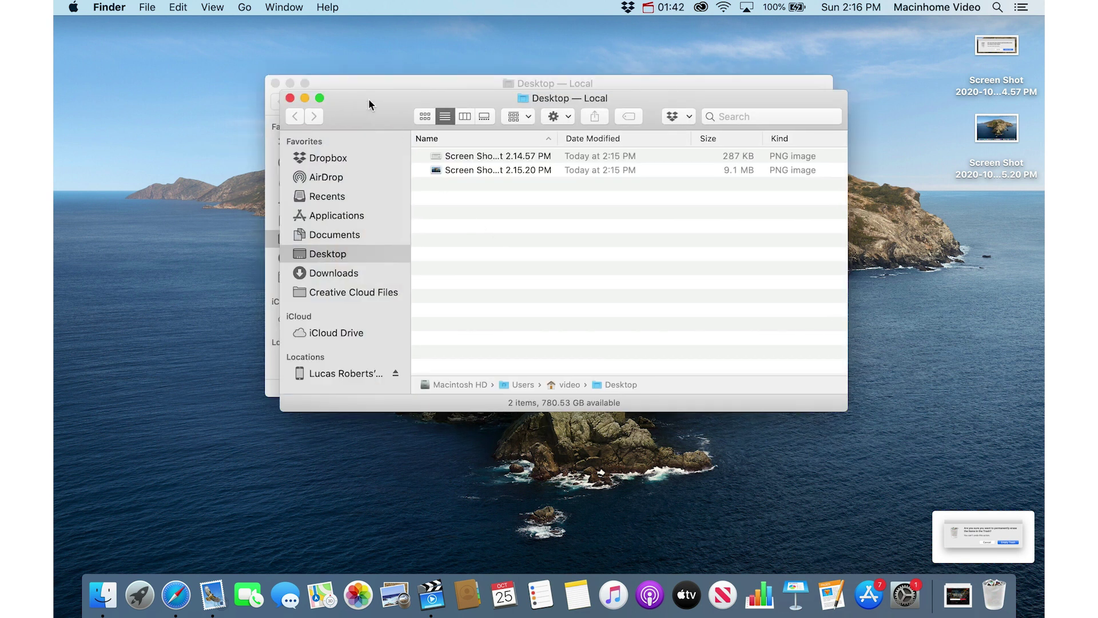
{"action": "left_click_drag", "start_coordinate": [373, 105], "coordinate": [427, 169]}
{"action": "key", "text": "shift+super+4"}
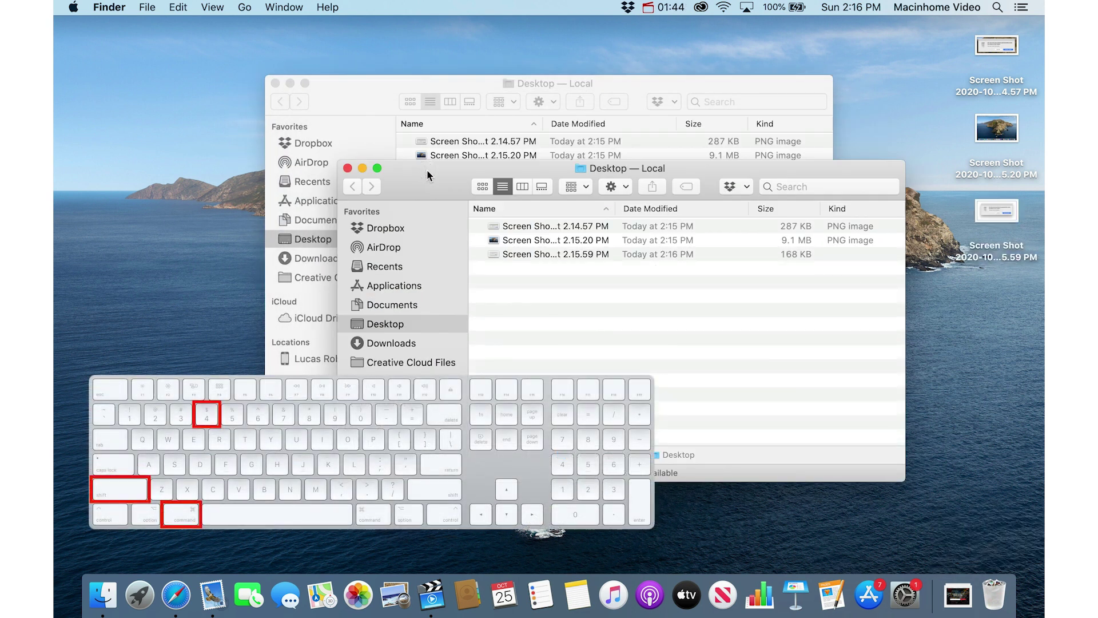
{"action": "key", "text": "space"}
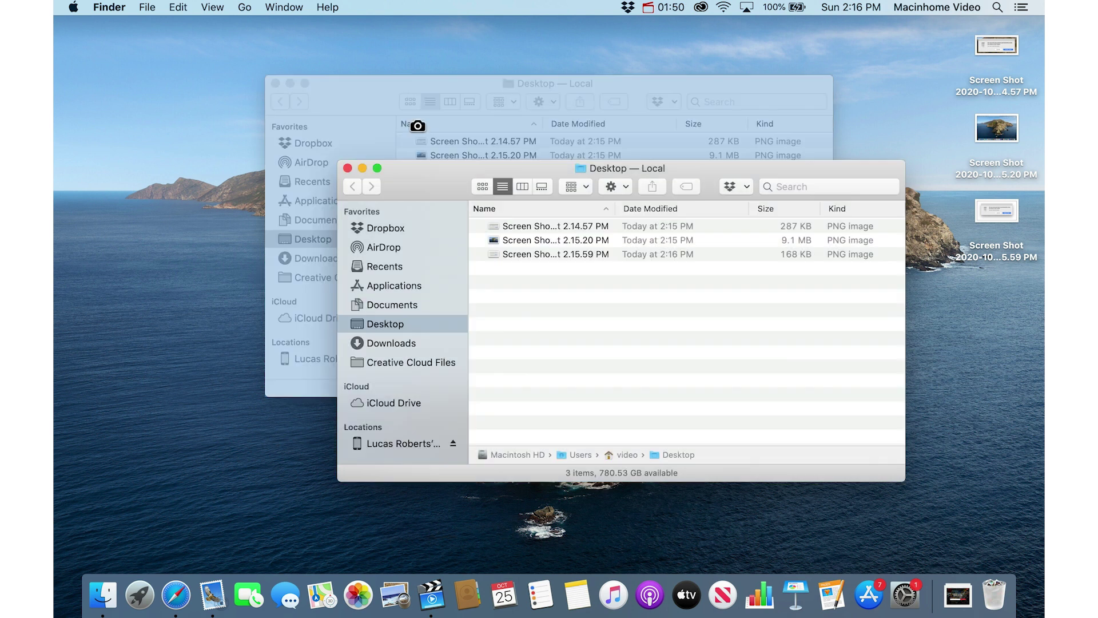
{"action": "left_click", "coordinate": [418, 120]}
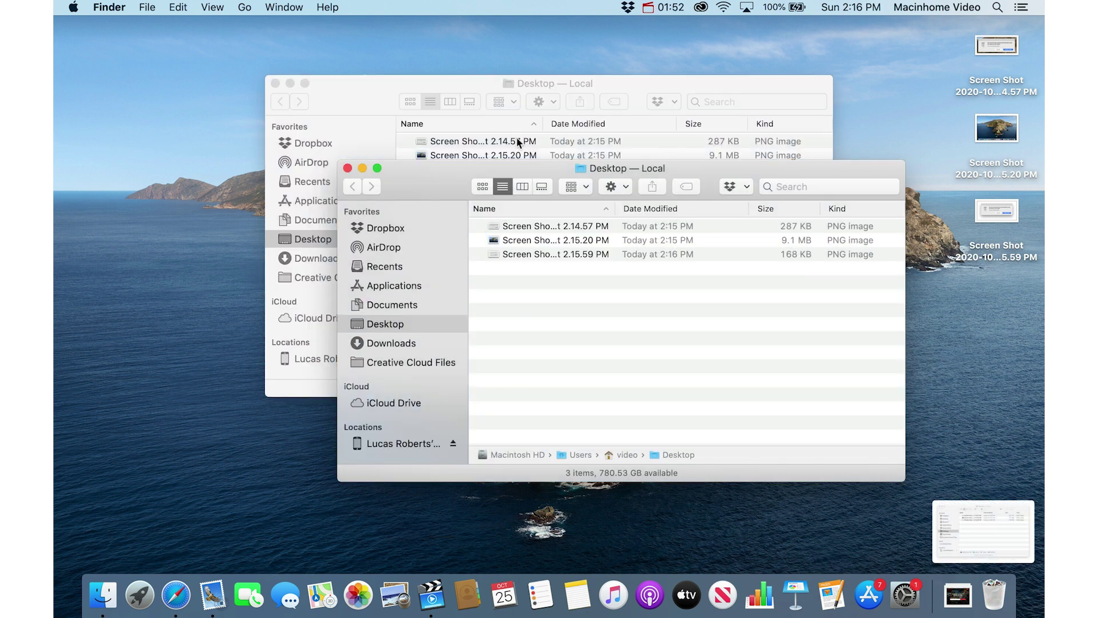
{"action": "left_click", "coordinate": [980, 525]}
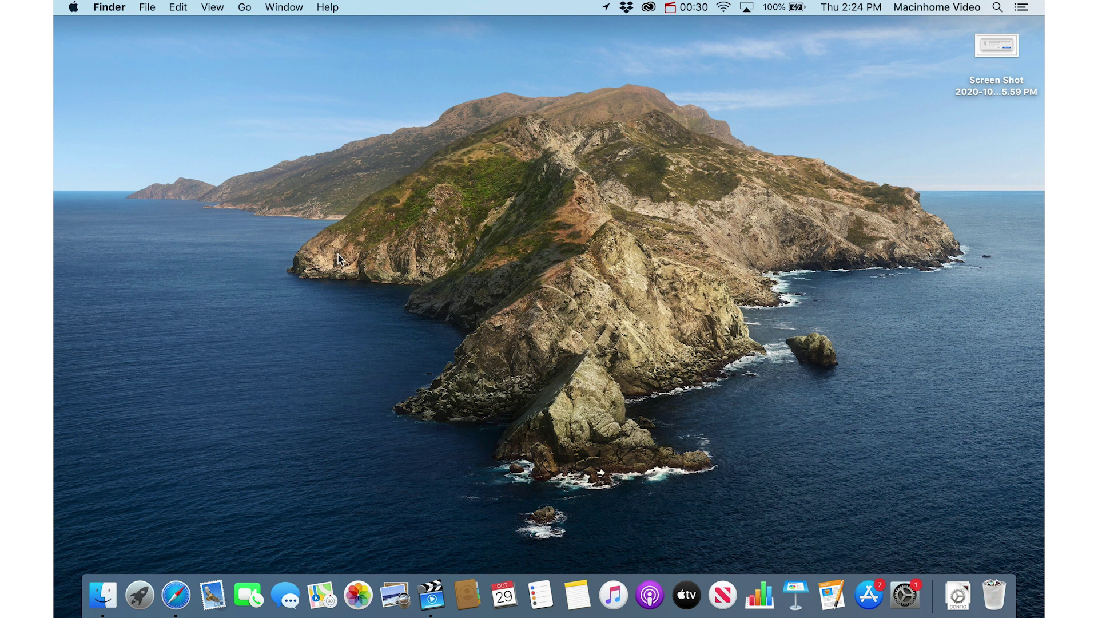
Bring Safari's OOPS image results forward and cancel two unsatisfactory area selections
{"action": "left_click", "coordinate": [176, 594]}
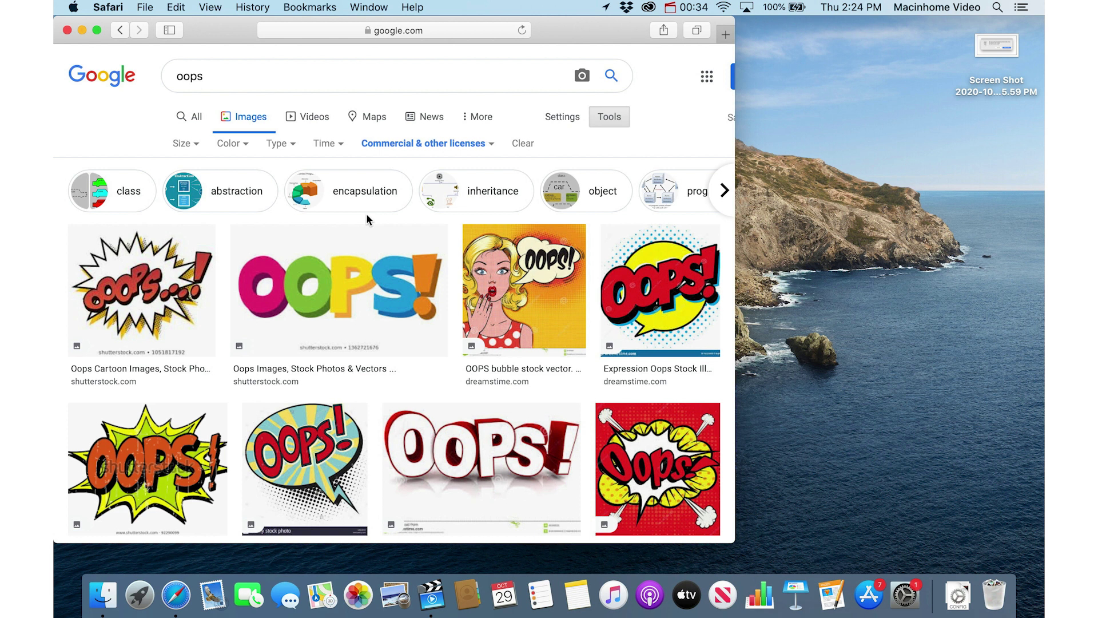
{"action": "key", "text": "super+shift+4"}
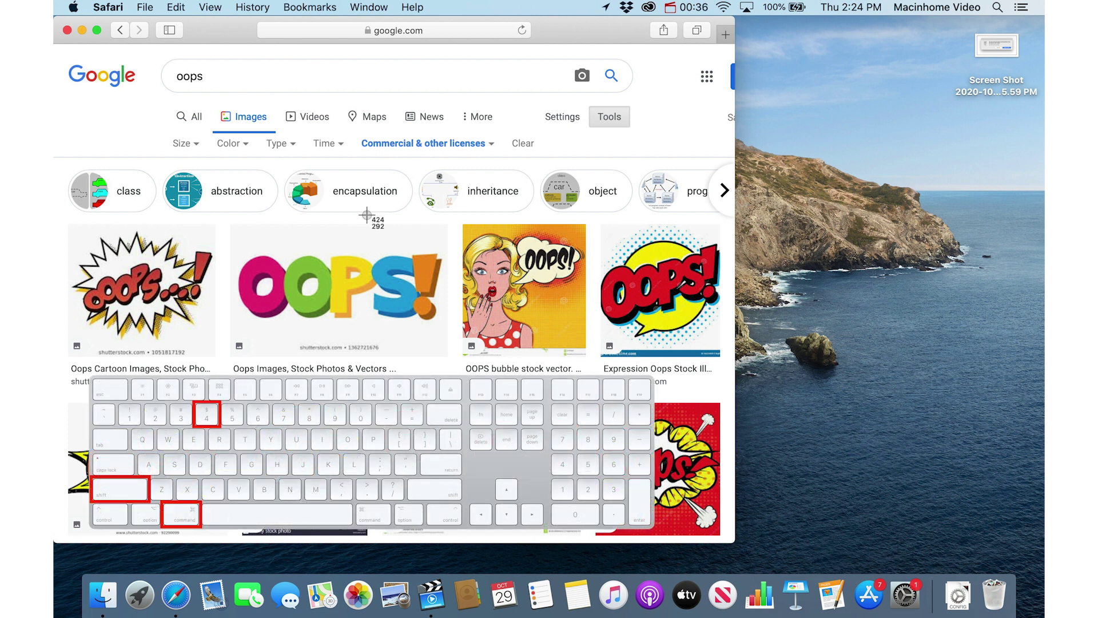
{"action": "left_click_drag", "start_coordinate": [220, 214], "coordinate": [424, 364]}
{"action": "key", "text": "Escape"}
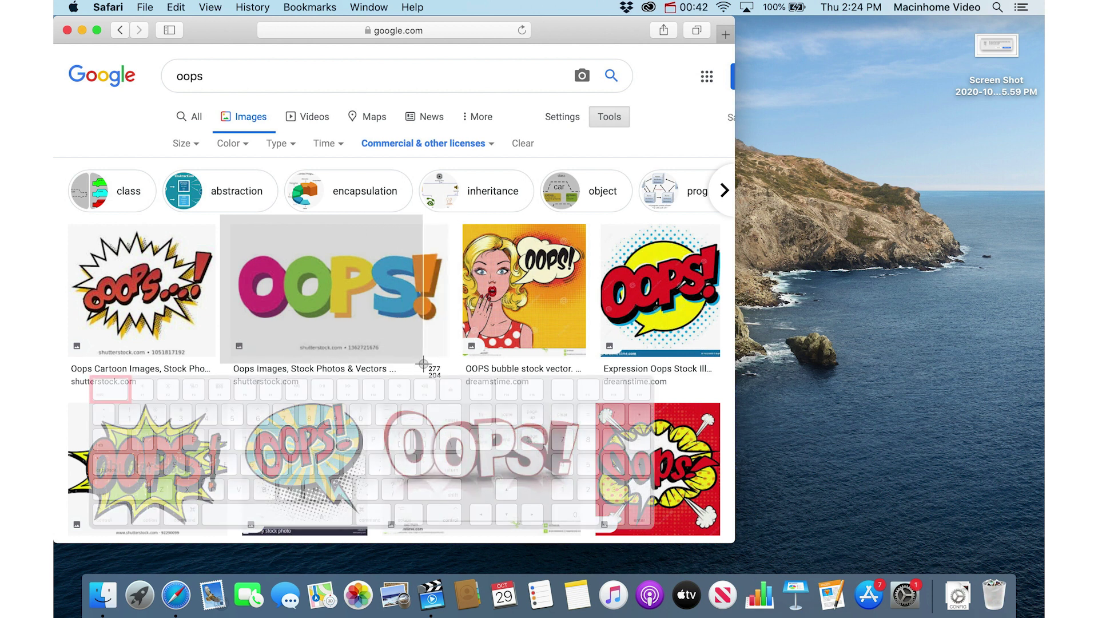
{"action": "left_click_drag", "start_coordinate": [423, 363], "coordinate": [443, 373]}
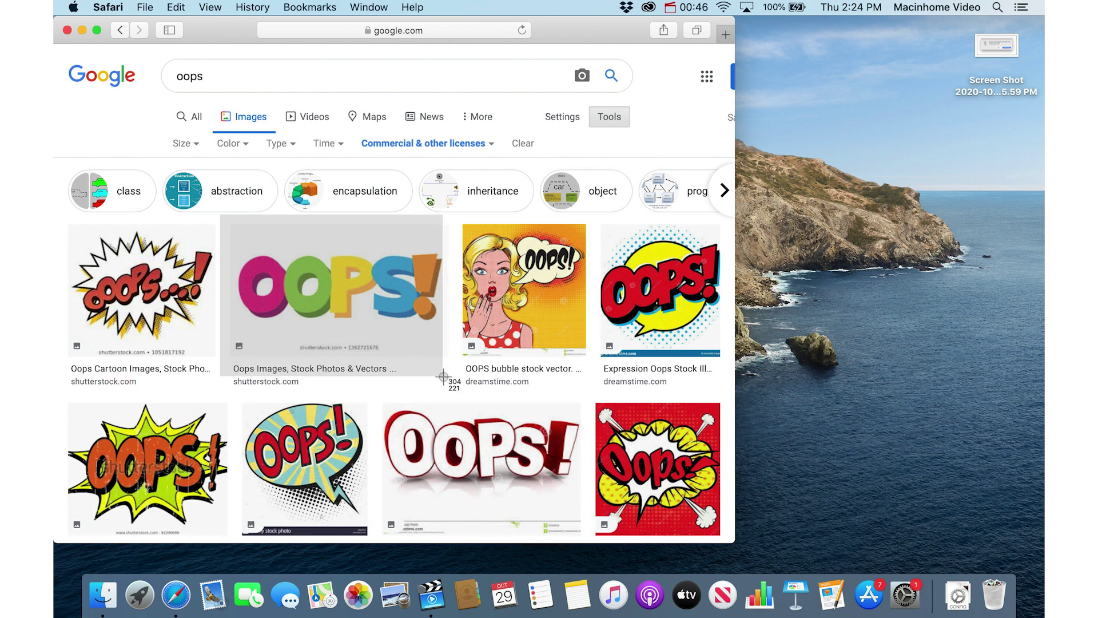
{"action": "key", "text": "Escape"}
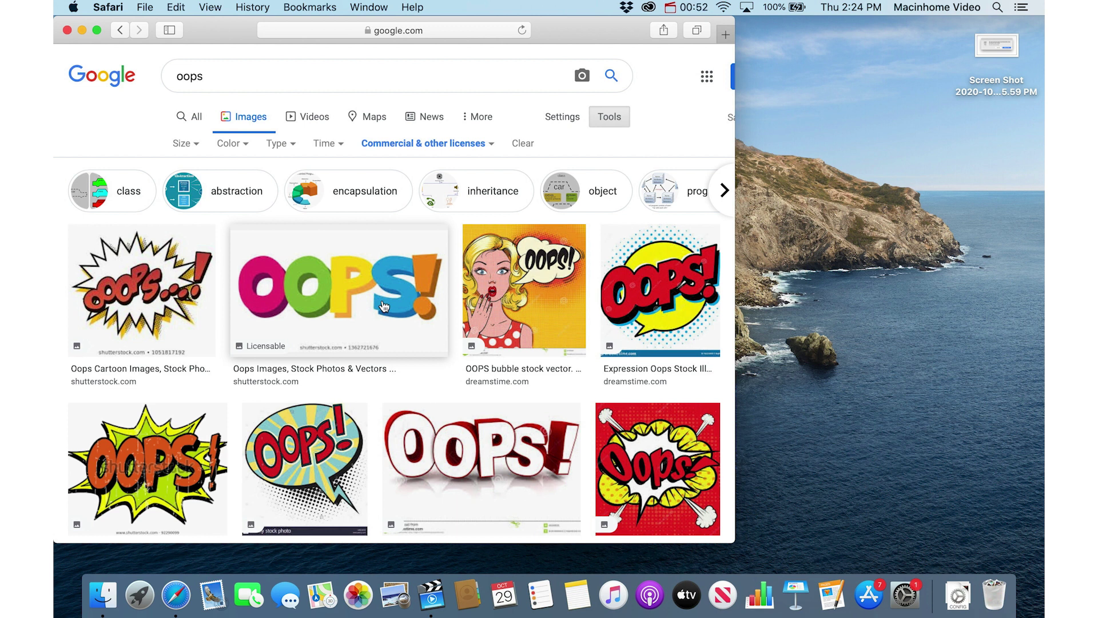
Capture the multicoloured OOPS image with an area selection, repositioning it with Space
{"action": "key", "text": "super+shift+4"}
{"action": "left_click_drag", "start_coordinate": [236, 200], "coordinate": [454, 363]}
{"action": "key", "text": "space"}
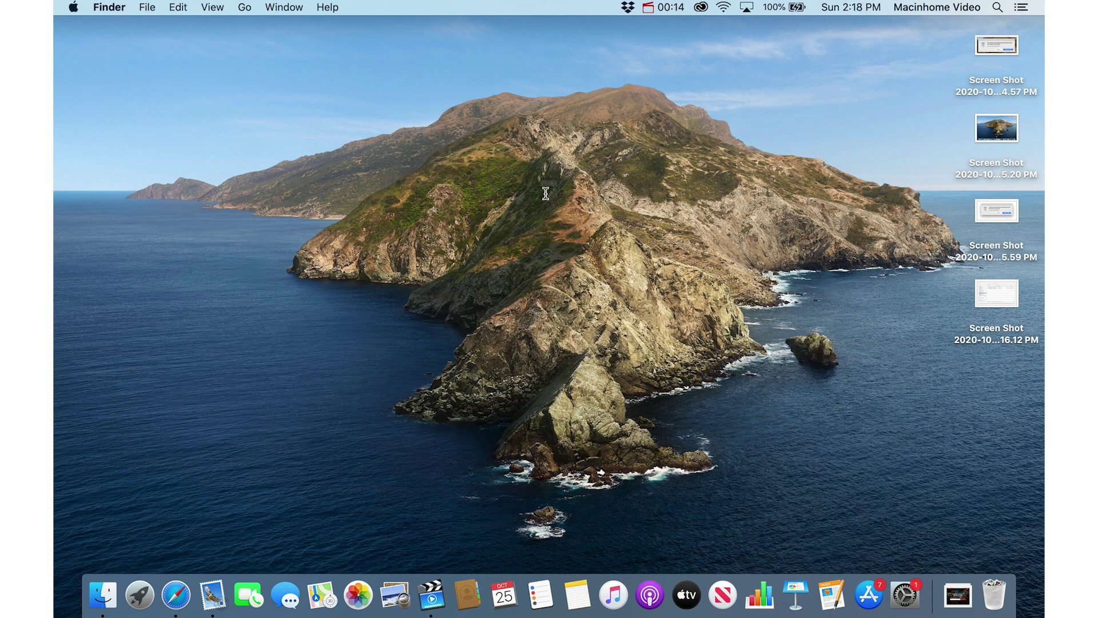
{"action": "key", "text": "super+shift+BackSpace"}
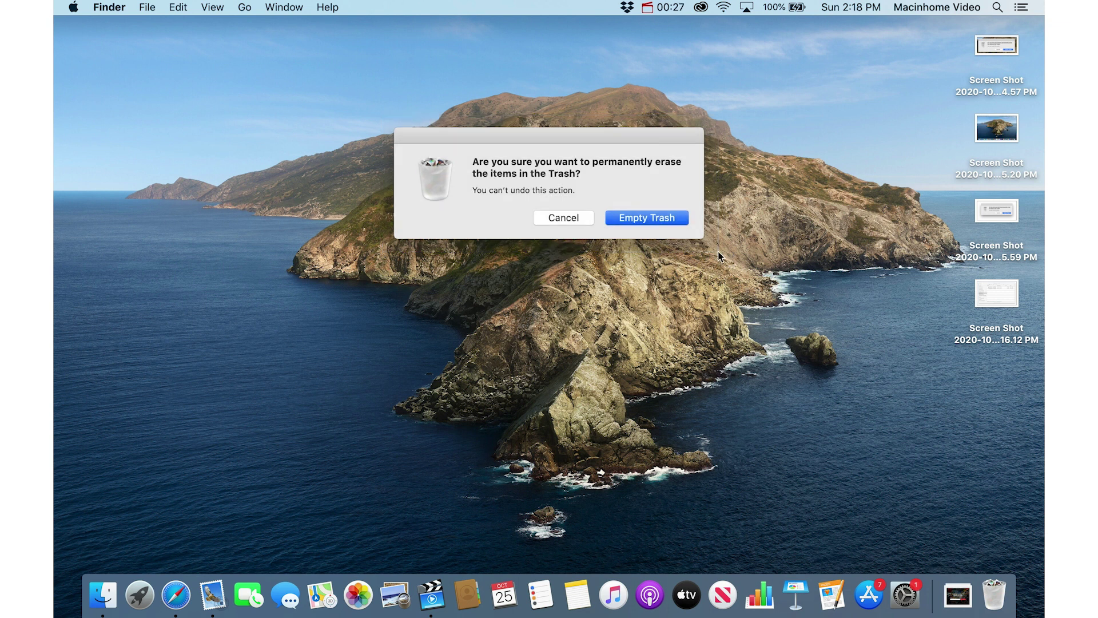
{"action": "left_click", "coordinate": [568, 216]}
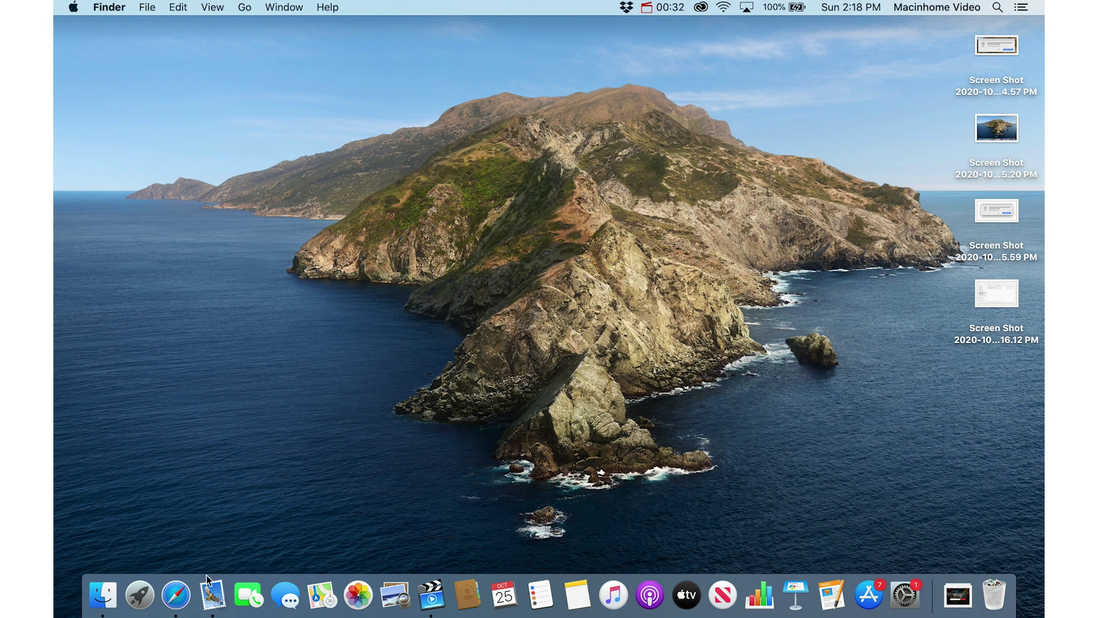
{"action": "left_click", "coordinate": [212, 594]}
Paste the Empty Trash dialog screenshot into the body of a new Mail message
{"action": "key", "text": "super+n"}
{"action": "key", "text": "Tab"}
{"action": "key", "text": "Tab"}
{"action": "key", "text": "Tab"}
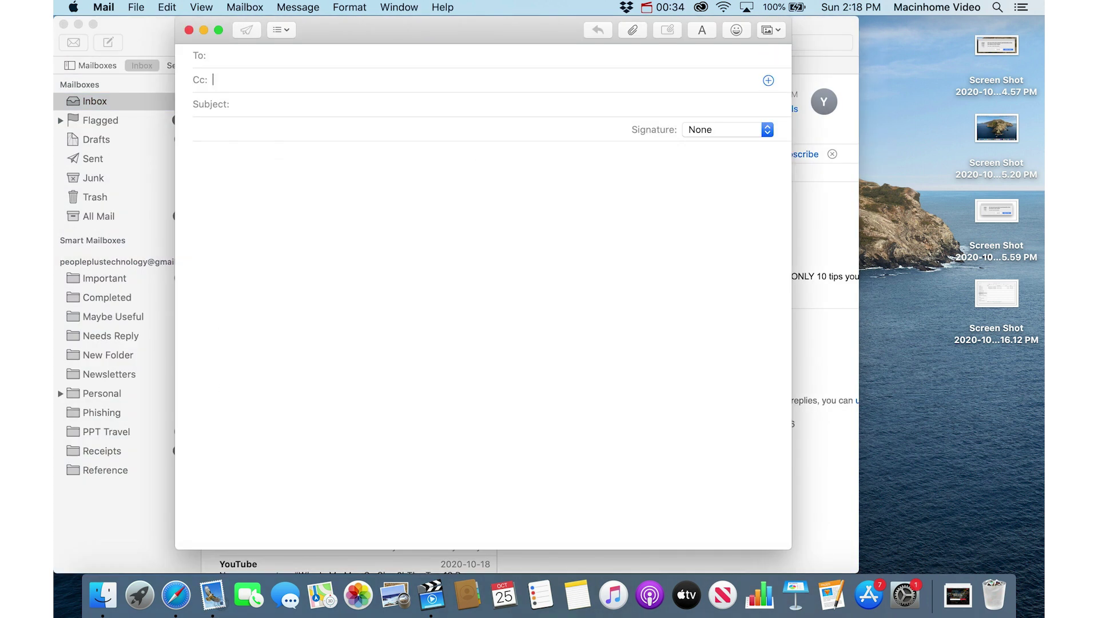
{"action": "key", "text": "super+v"}
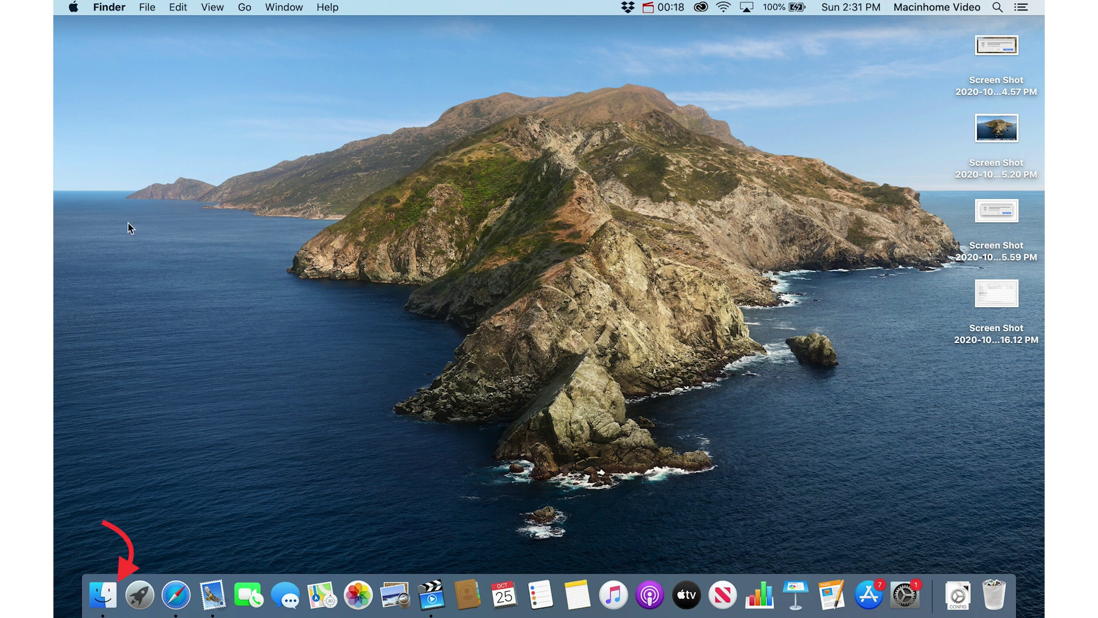
Open Utilities from the Go menu and select the Screenshot app
{"action": "left_click", "coordinate": [246, 8]}
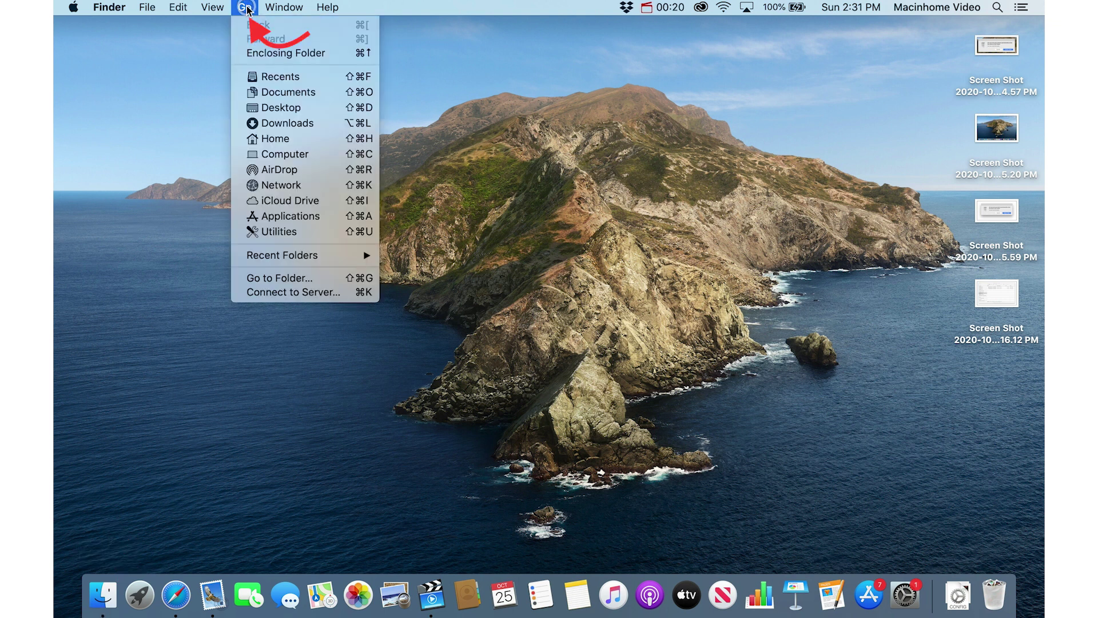
{"action": "left_click", "coordinate": [336, 232]}
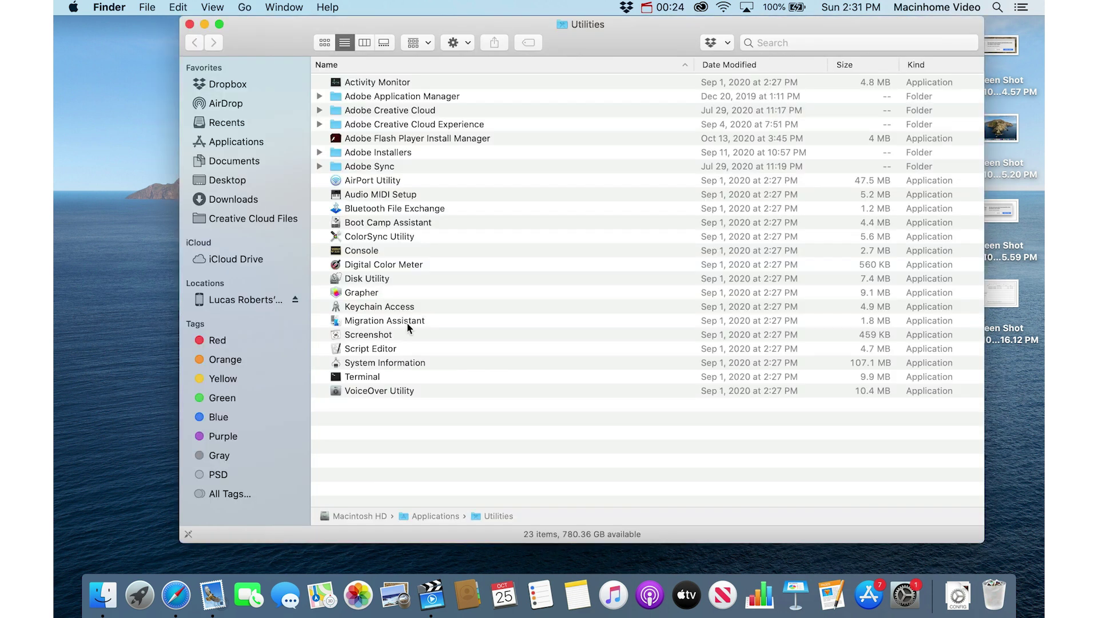
{"action": "left_click", "coordinate": [420, 335]}
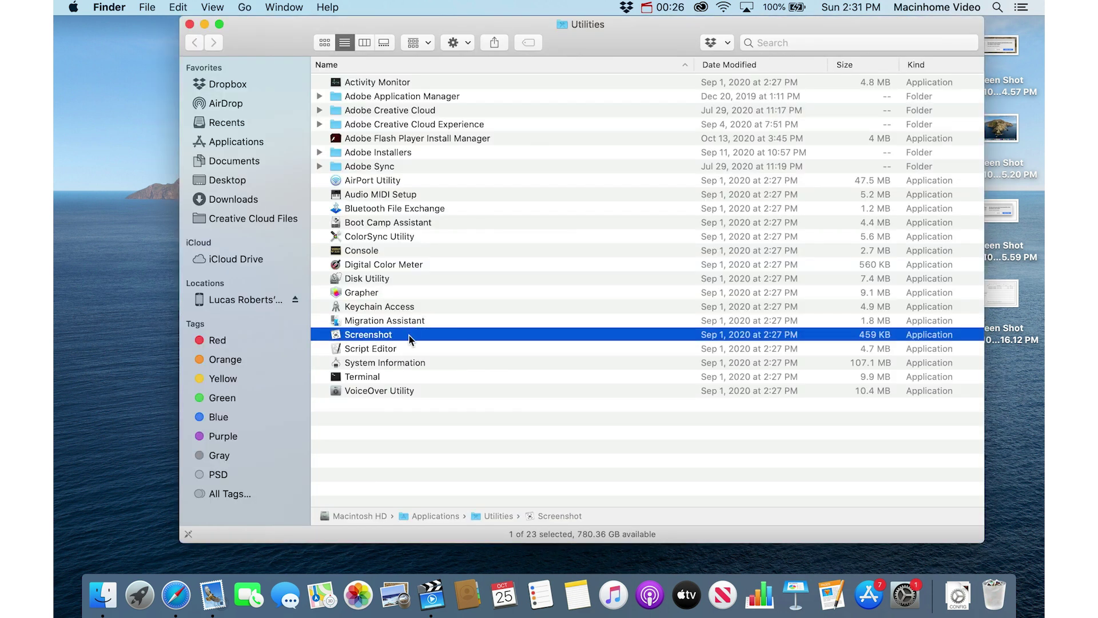
Close the Utilities window and set the Shift-Command-5 toolbar to Capture Selected Portion
{"action": "left_click", "coordinate": [189, 26]}
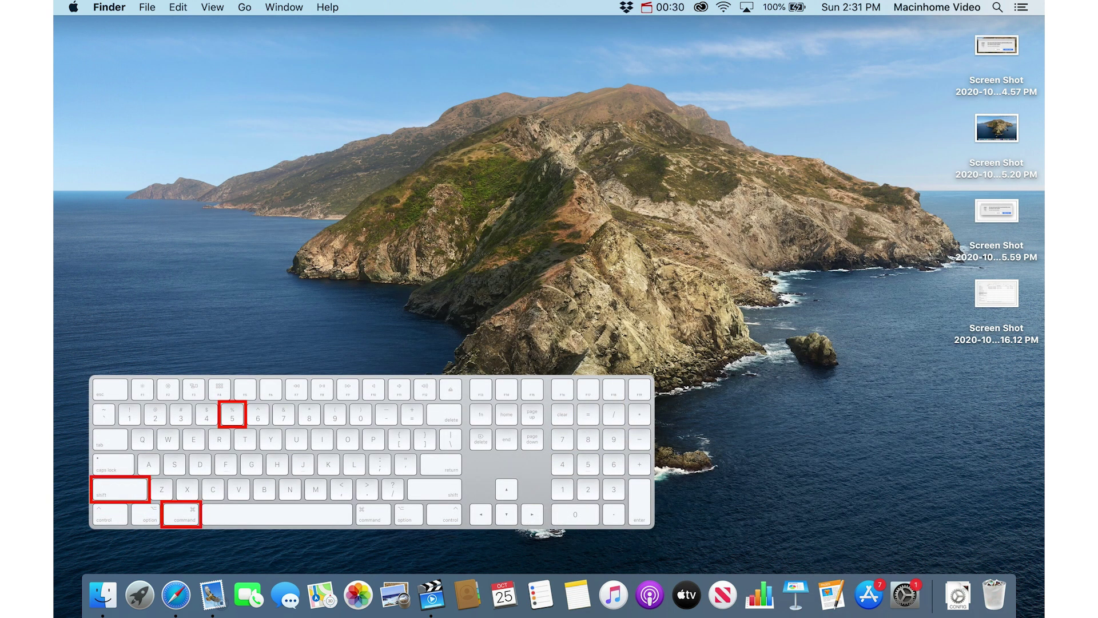
{"action": "key", "text": "super+shift+5"}
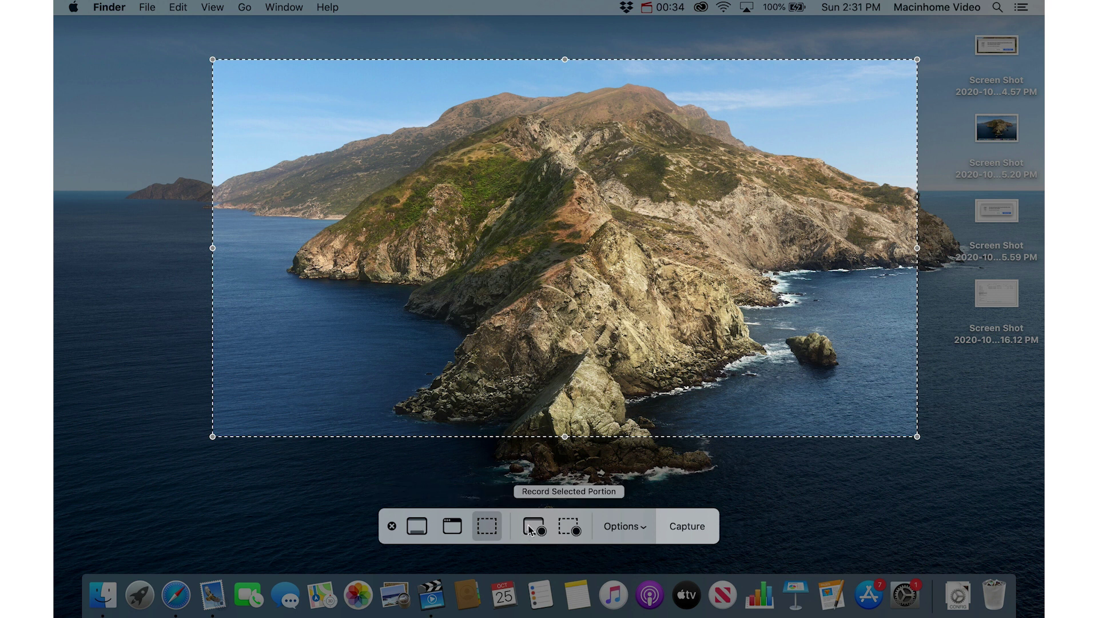
{"action": "left_click", "coordinate": [421, 529]}
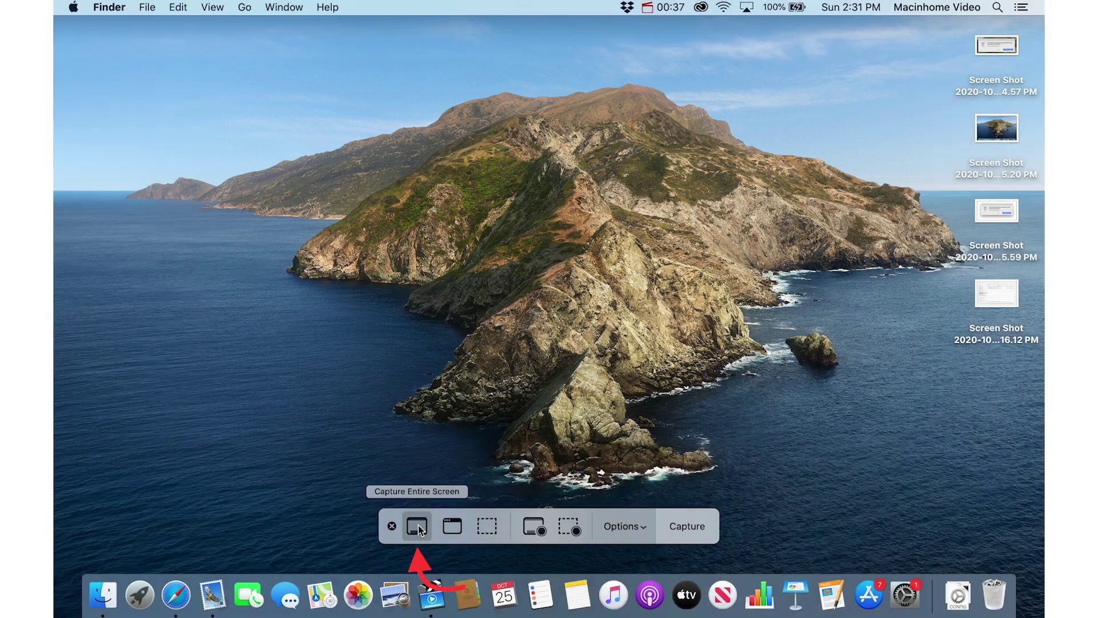
{"action": "left_click", "coordinate": [457, 527]}
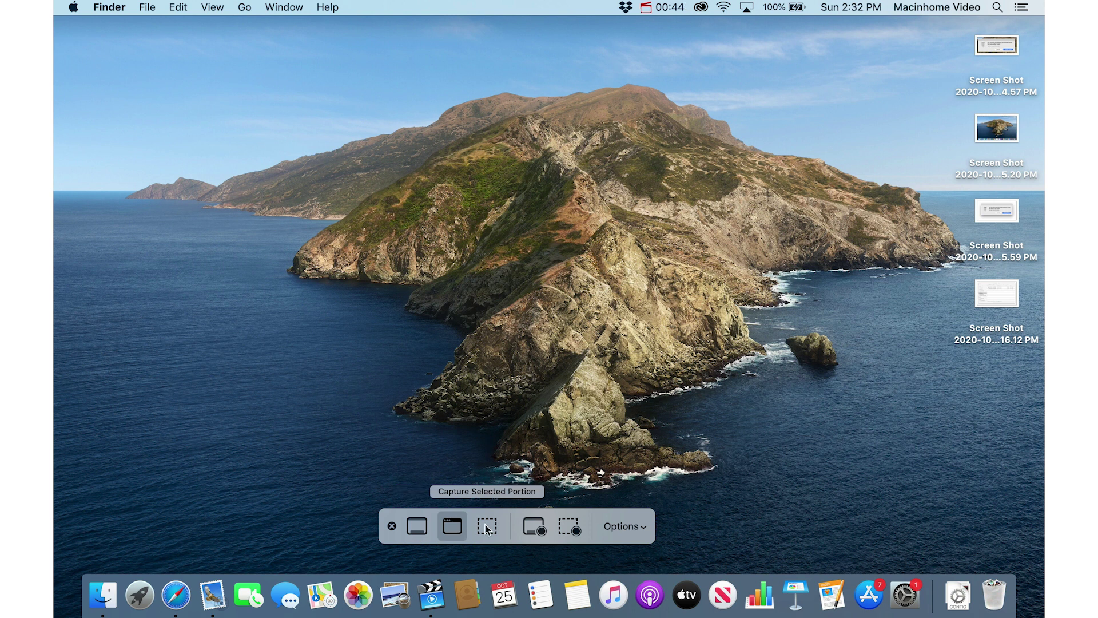
{"action": "left_click", "coordinate": [486, 525]}
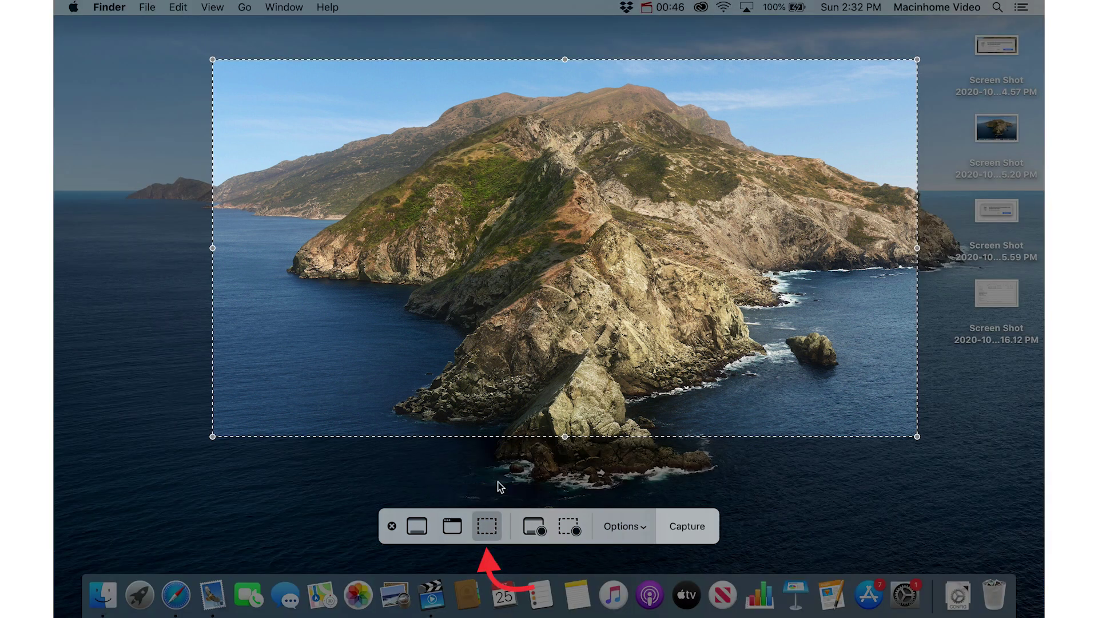
Move the capture area left and resize it to 762 x 449 around the island
{"action": "left_click_drag", "start_coordinate": [580, 173], "coordinate": [522, 170]}
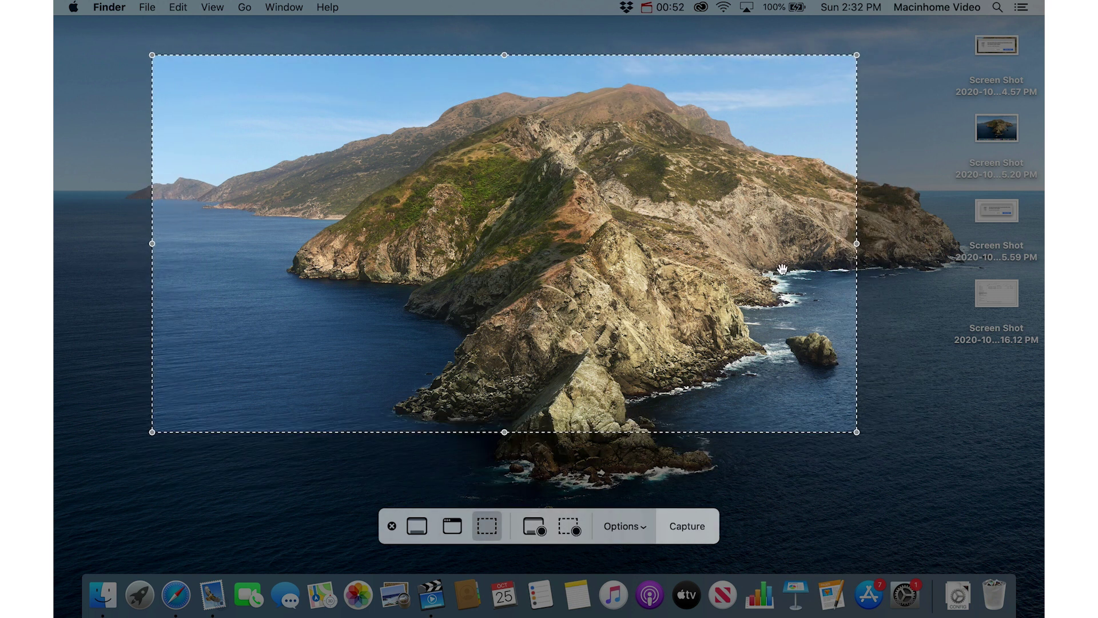
{"action": "left_click_drag", "start_coordinate": [151, 55], "coordinate": [240, 59]}
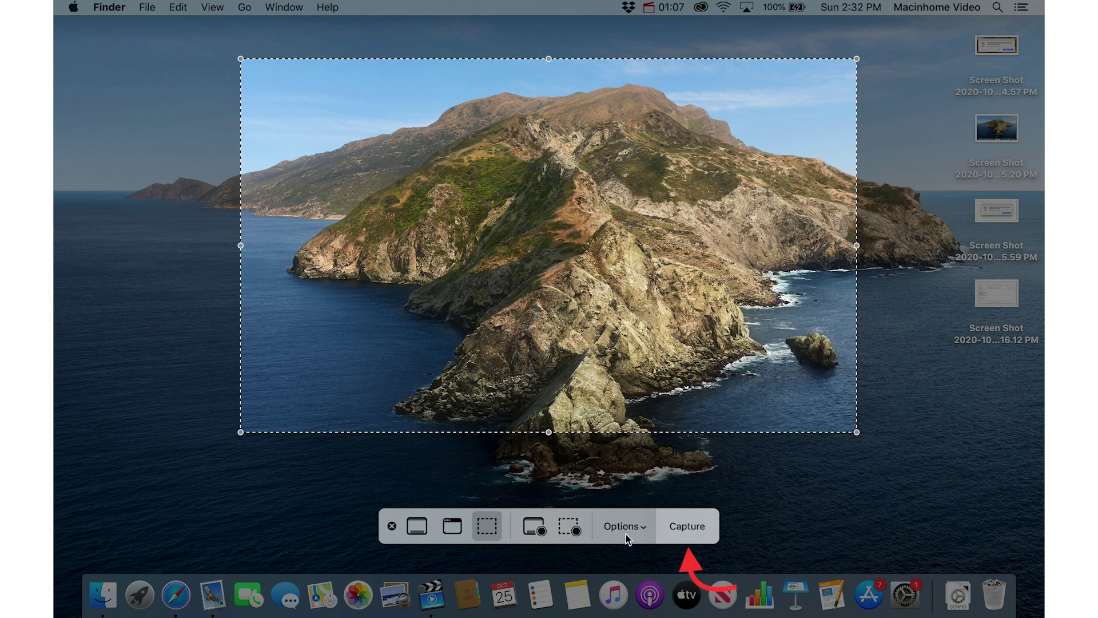
Open the capture Options and choose a different folder for saving screenshots
{"action": "left_click", "coordinate": [612, 527]}
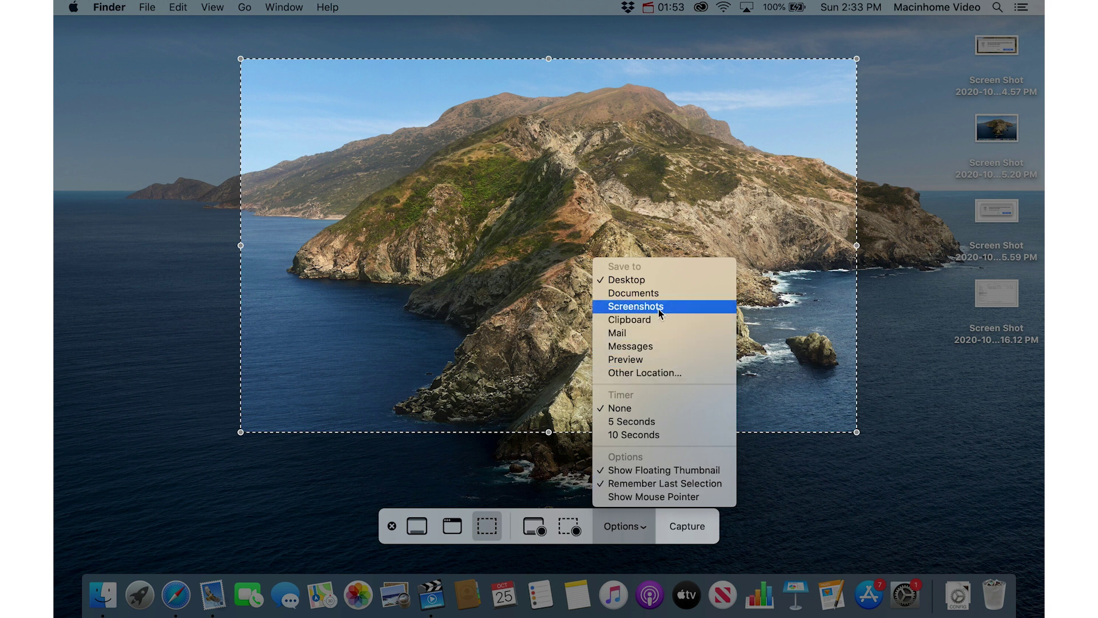
{"action": "left_click", "coordinate": [684, 373]}
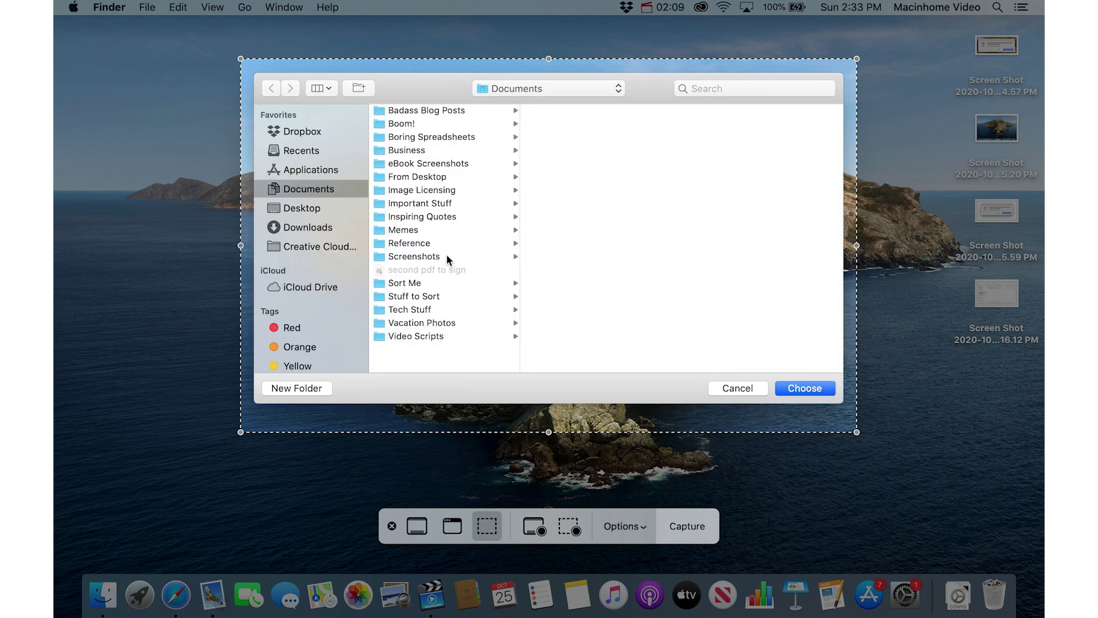
Set Documents/Screenshots as the save destination and capture the framed desktop area
{"action": "left_click", "coordinate": [453, 257]}
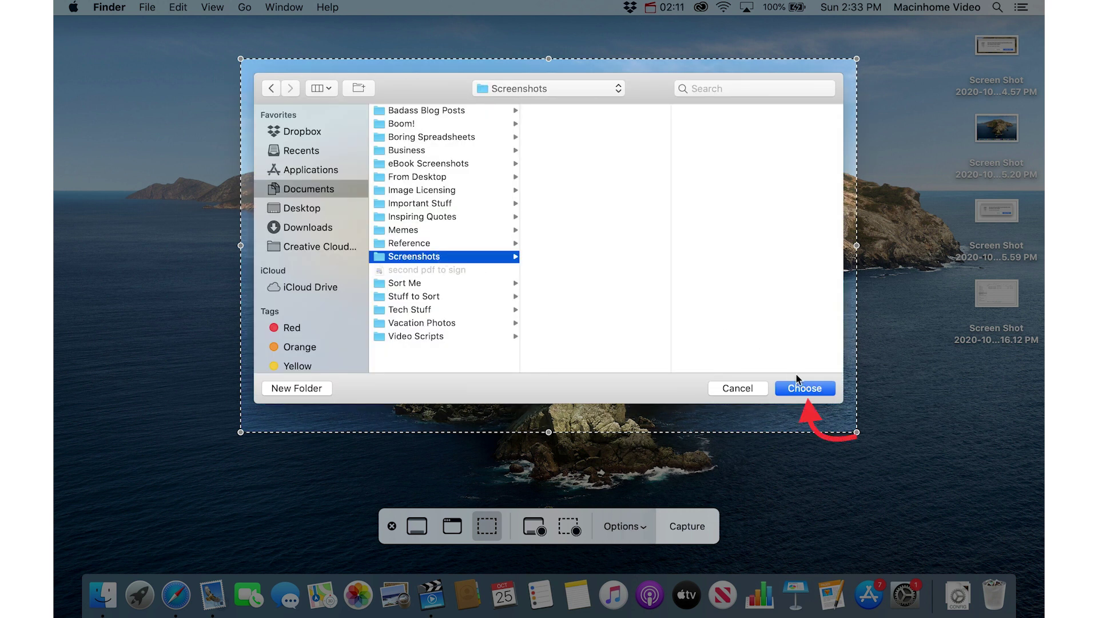
{"action": "left_click", "coordinate": [808, 389]}
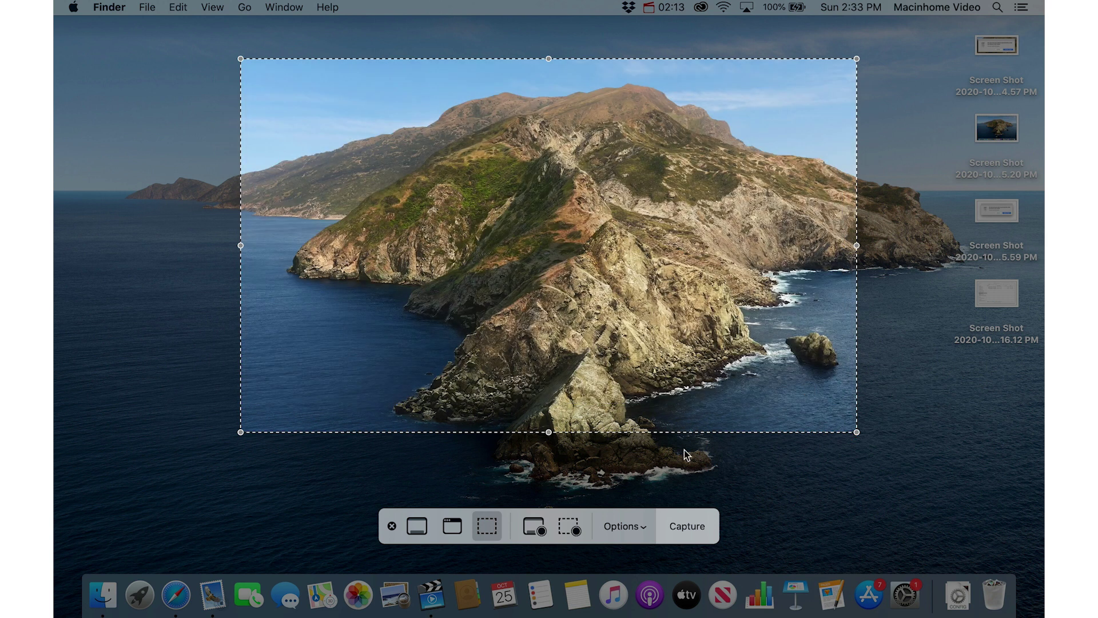
{"action": "left_click", "coordinate": [630, 525]}
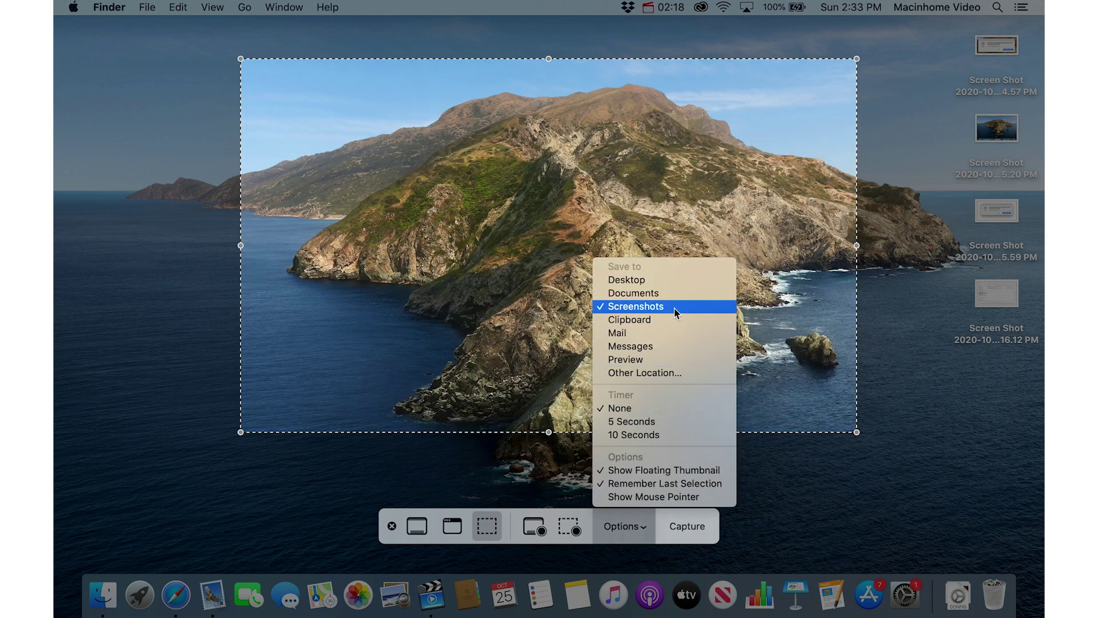
{"action": "left_click", "coordinate": [628, 525]}
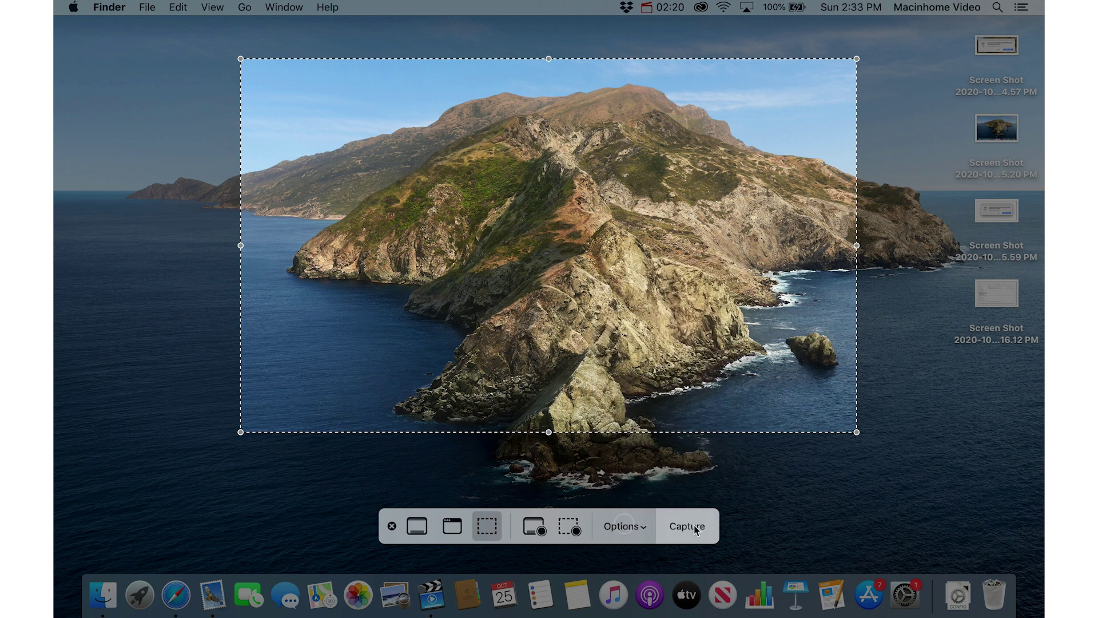
{"action": "left_click", "coordinate": [691, 527]}
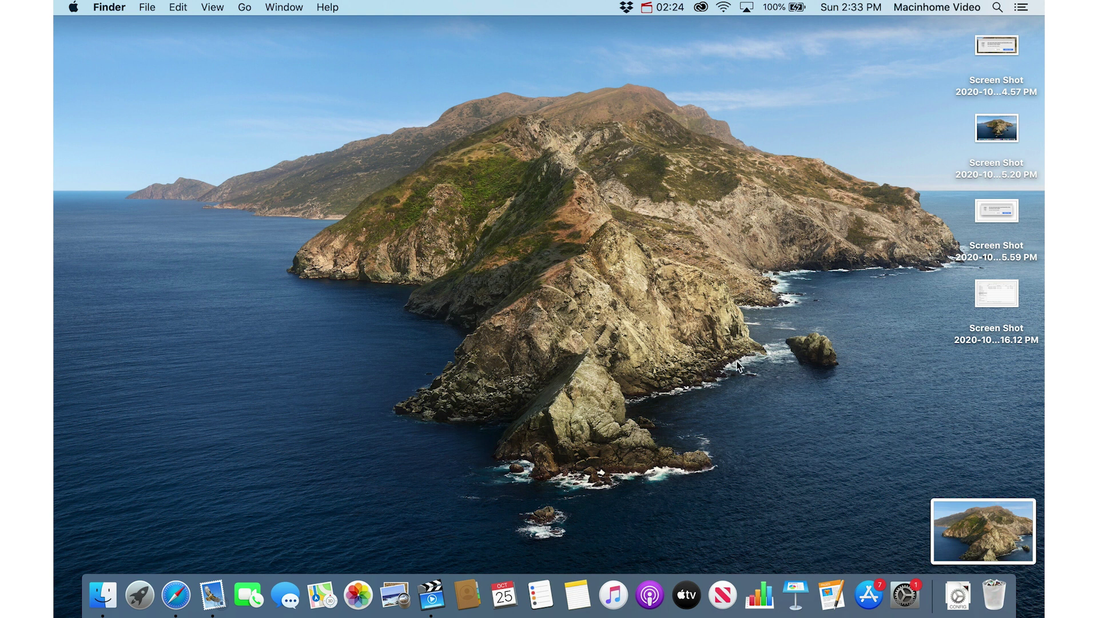
Open Documents > Screenshots in a Finder window and Quick Look the new screenshot
{"action": "key", "text": "shift+super+h"}
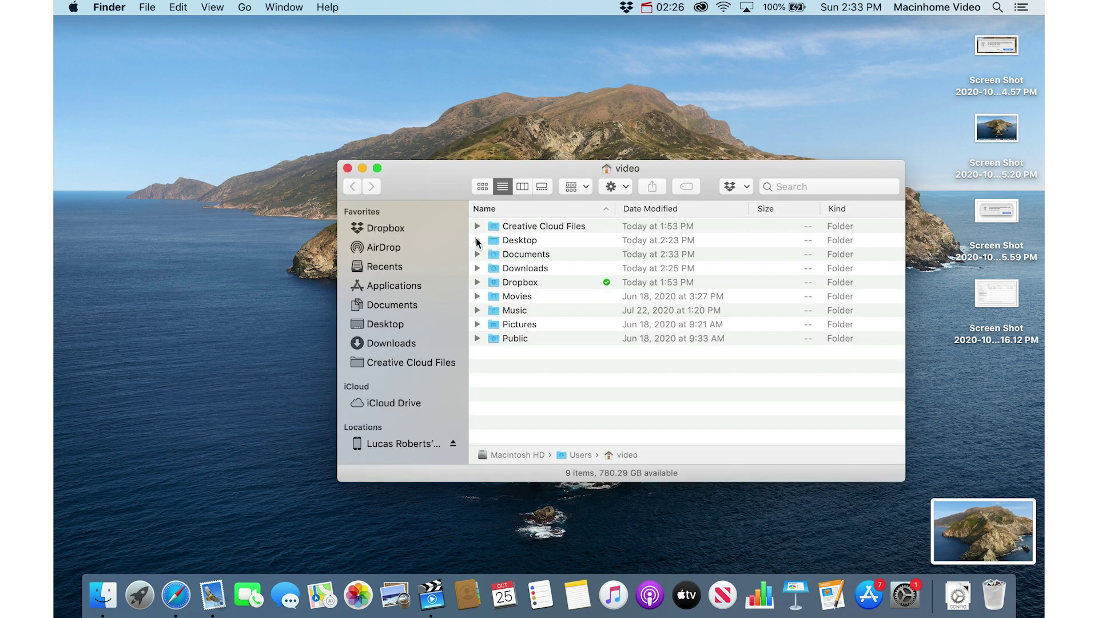
{"action": "double_click", "coordinate": [532, 256]}
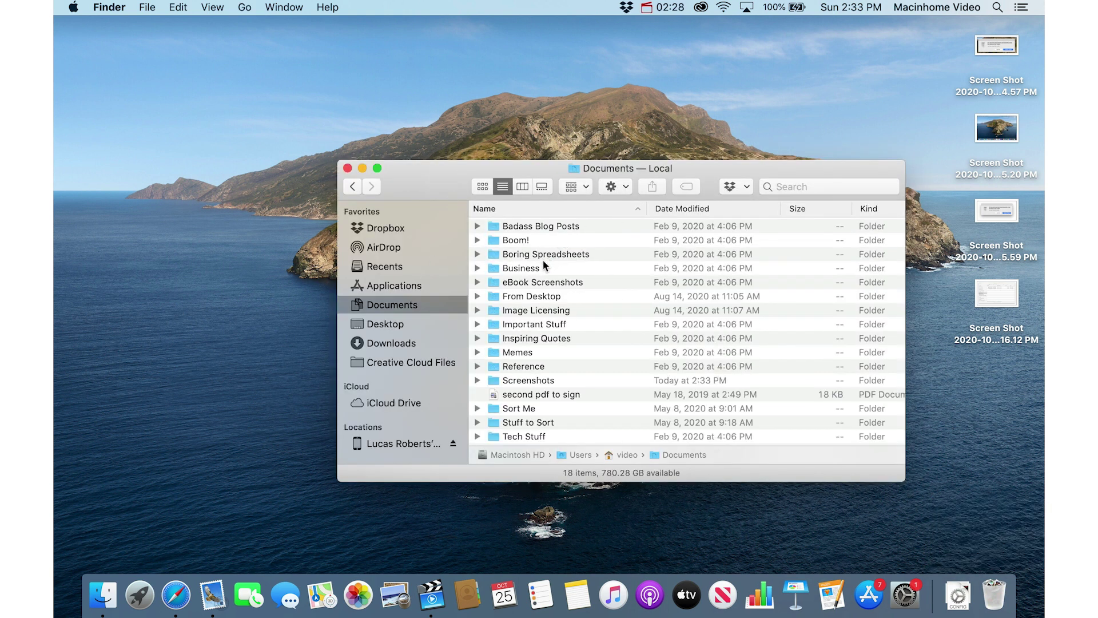
{"action": "double_click", "coordinate": [569, 379]}
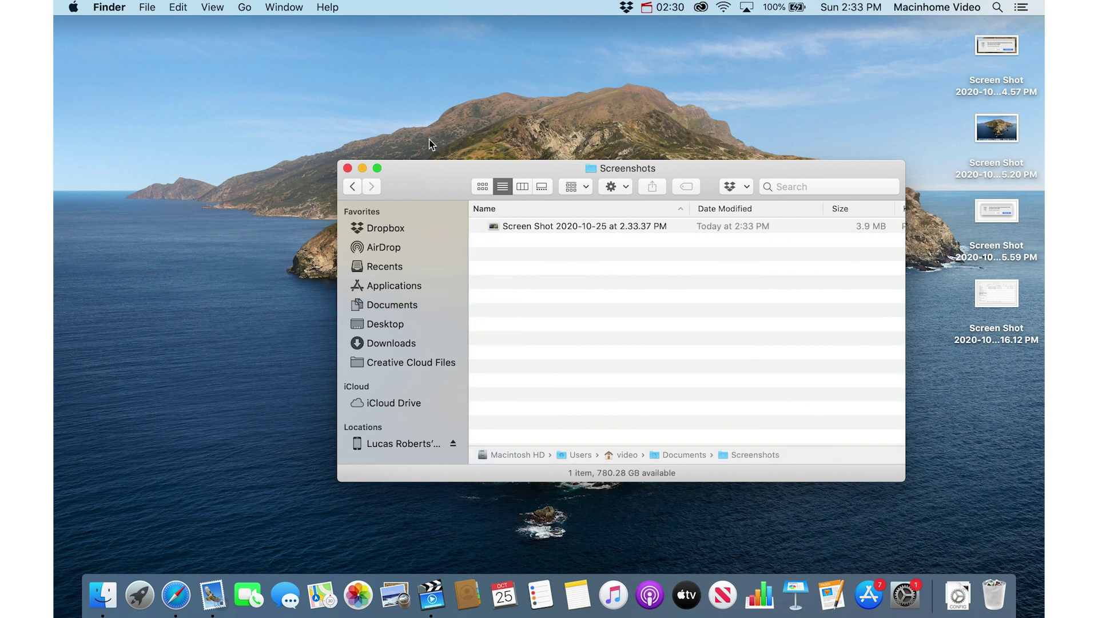
{"action": "left_click_drag", "start_coordinate": [431, 173], "coordinate": [389, 110]}
{"action": "left_click", "coordinate": [486, 160]}
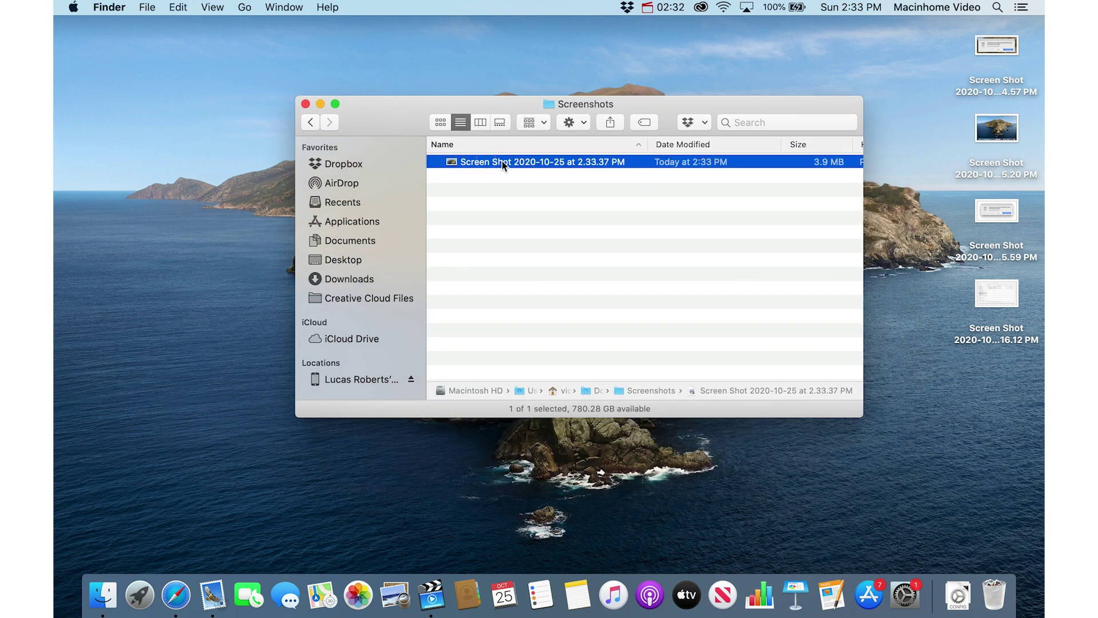
{"action": "key", "text": "space"}
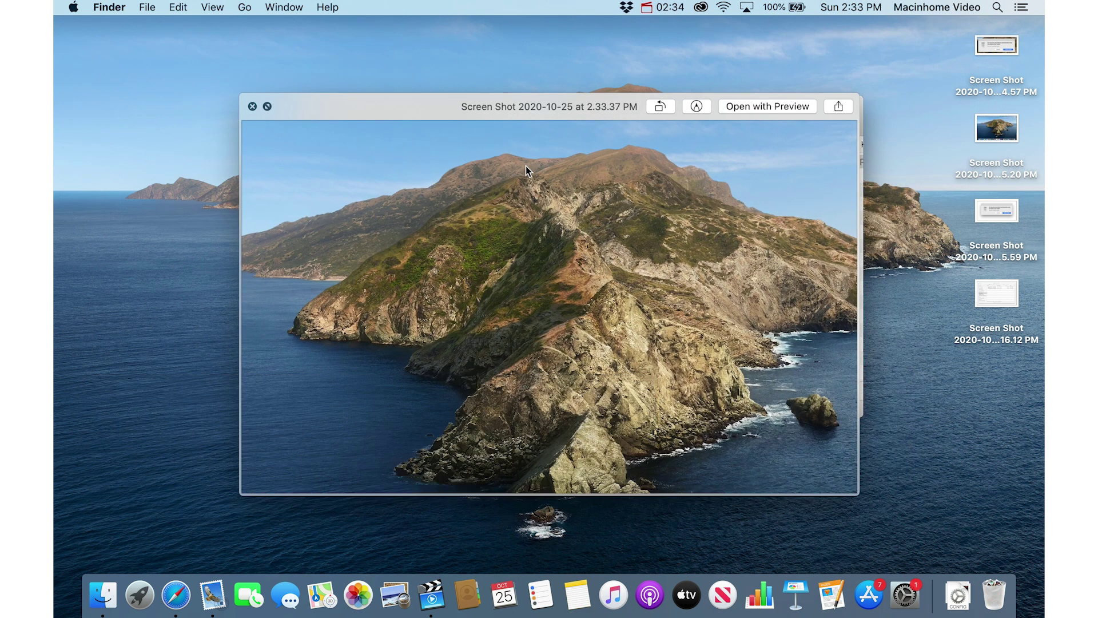
{"action": "key", "text": "space"}
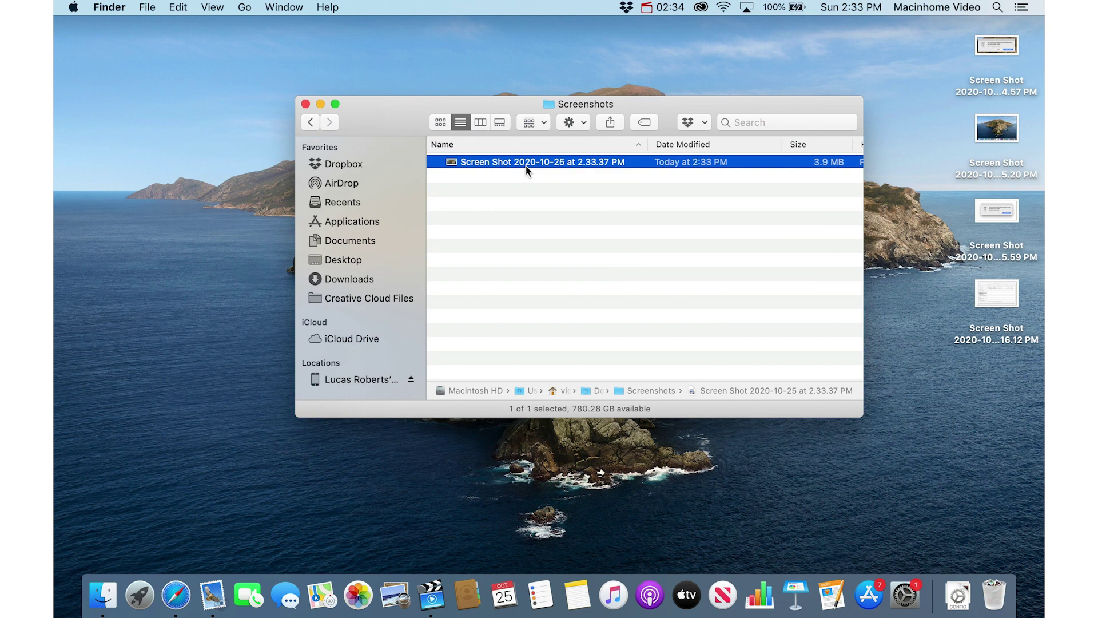
Add the Screenshots folder to the sidebar Favorites and open it from there
{"action": "left_click", "coordinate": [314, 124]}
{"action": "scroll", "coordinate": [483, 290], "scroll_direction": "down", "scroll_amount": 2}
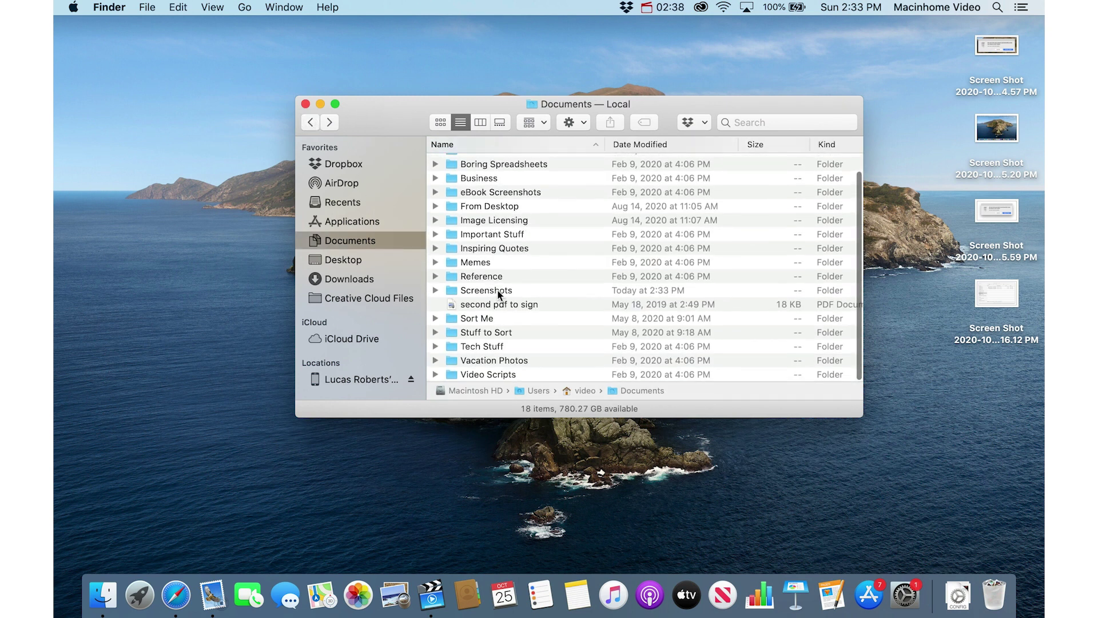
{"action": "left_click_drag", "start_coordinate": [484, 294], "coordinate": [353, 313]}
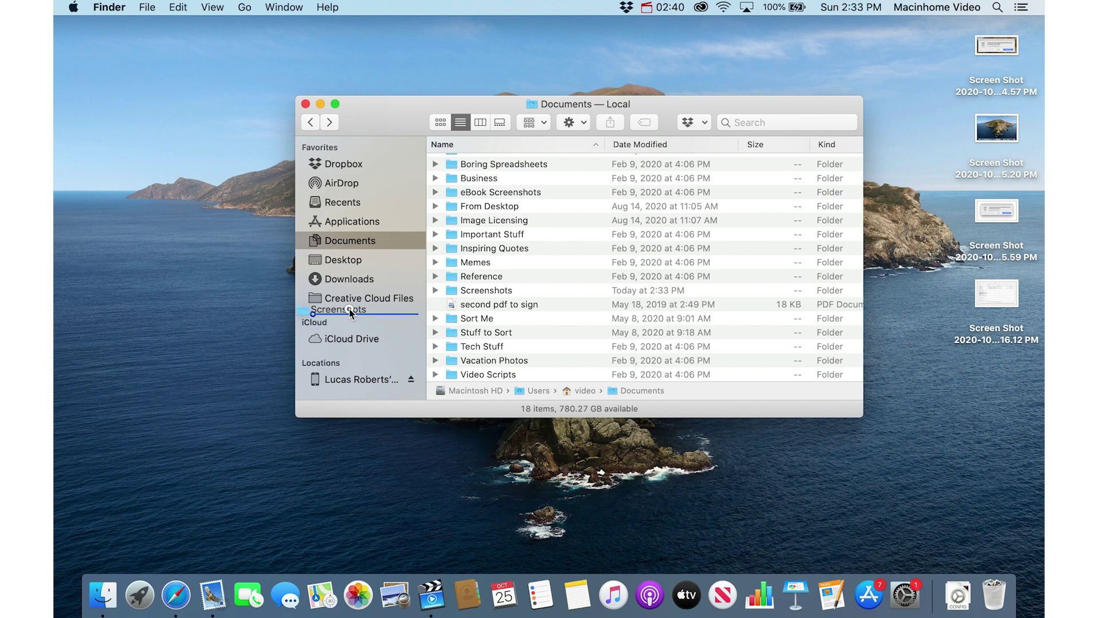
{"action": "left_click_drag", "start_coordinate": [353, 313], "coordinate": [353, 313]}
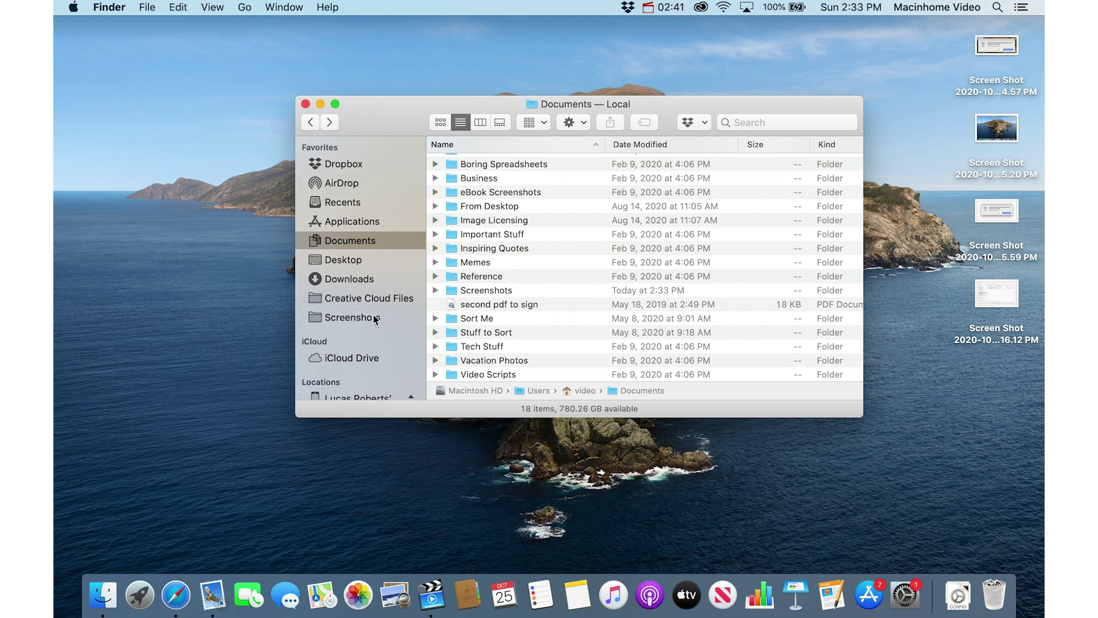
{"action": "left_click", "coordinate": [372, 317]}
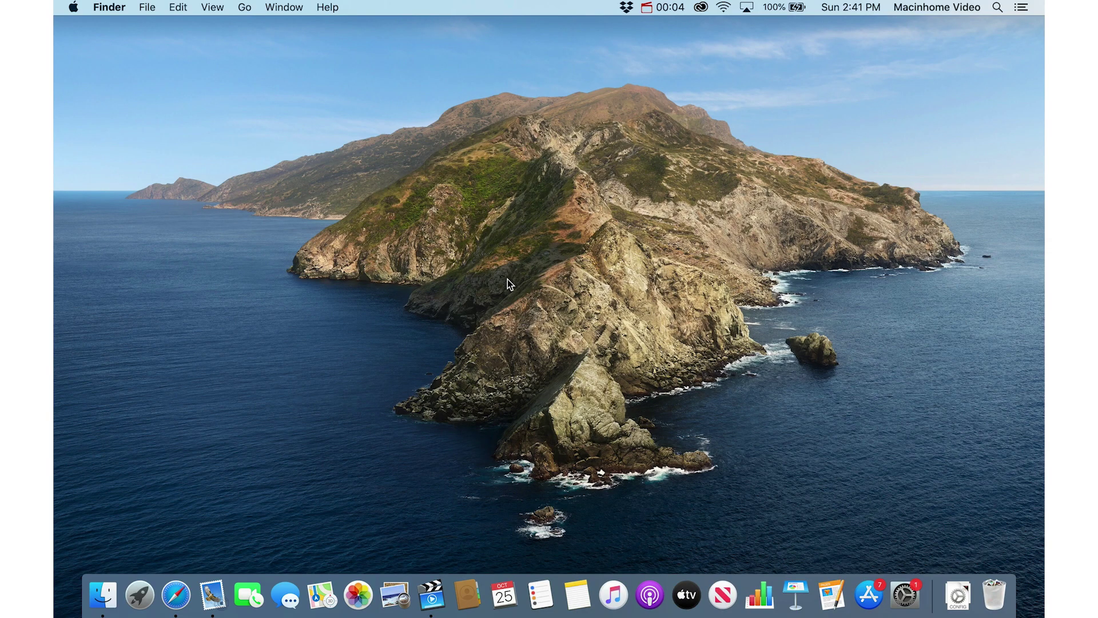
Capture the Empty Trash confirmation dialog as a window screenshot, then cancel it
{"action": "key", "text": "shift+super+BackSpace"}
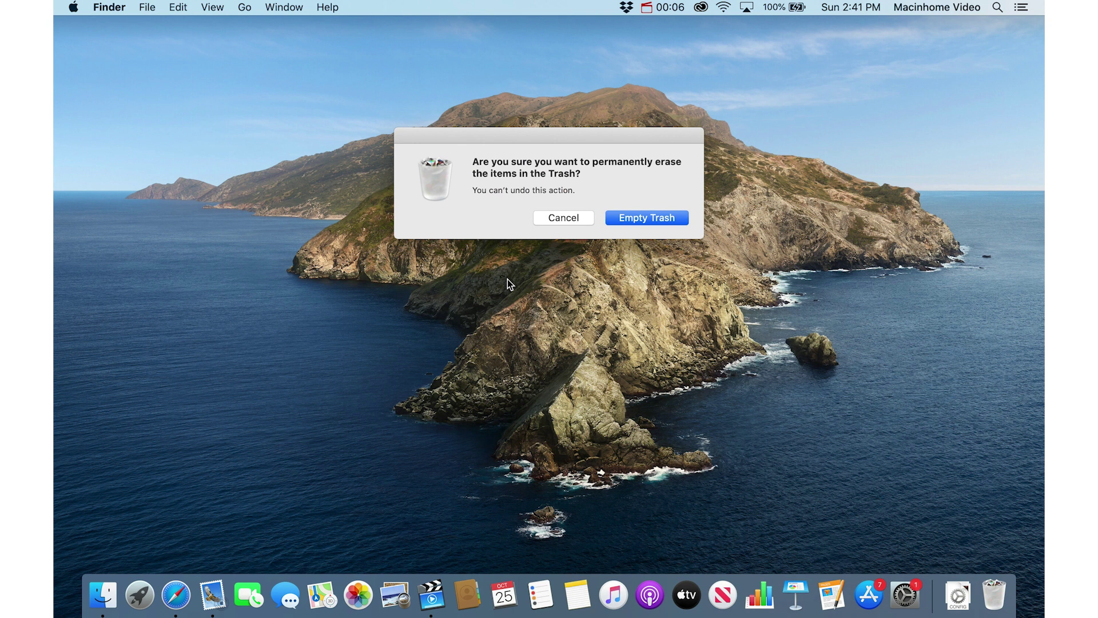
{"action": "key", "text": "shift+super+4"}
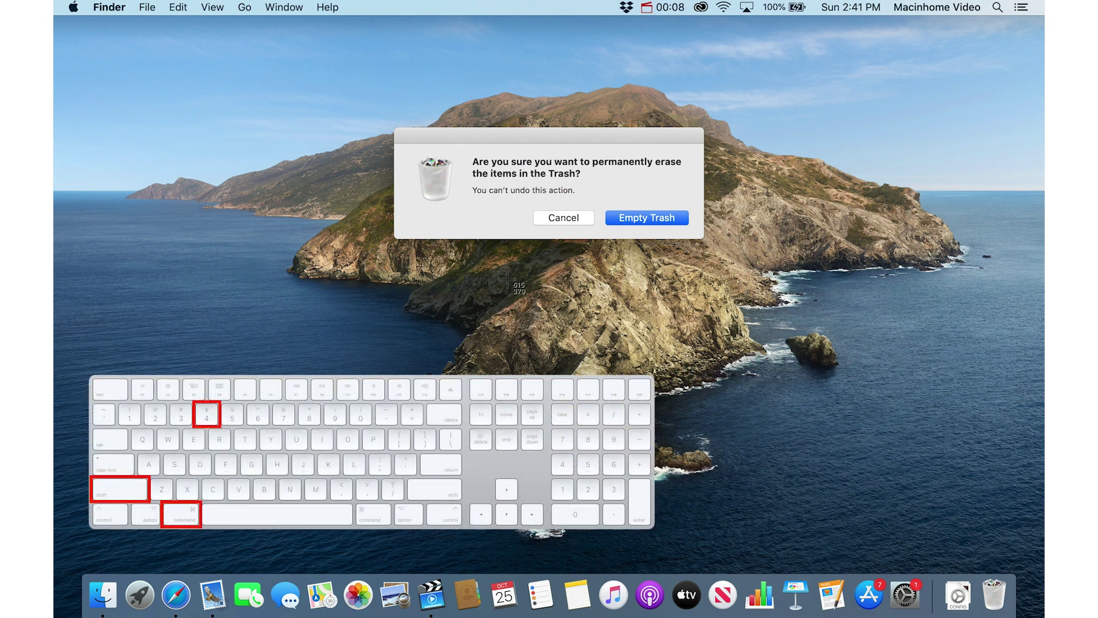
{"action": "key", "text": "space"}
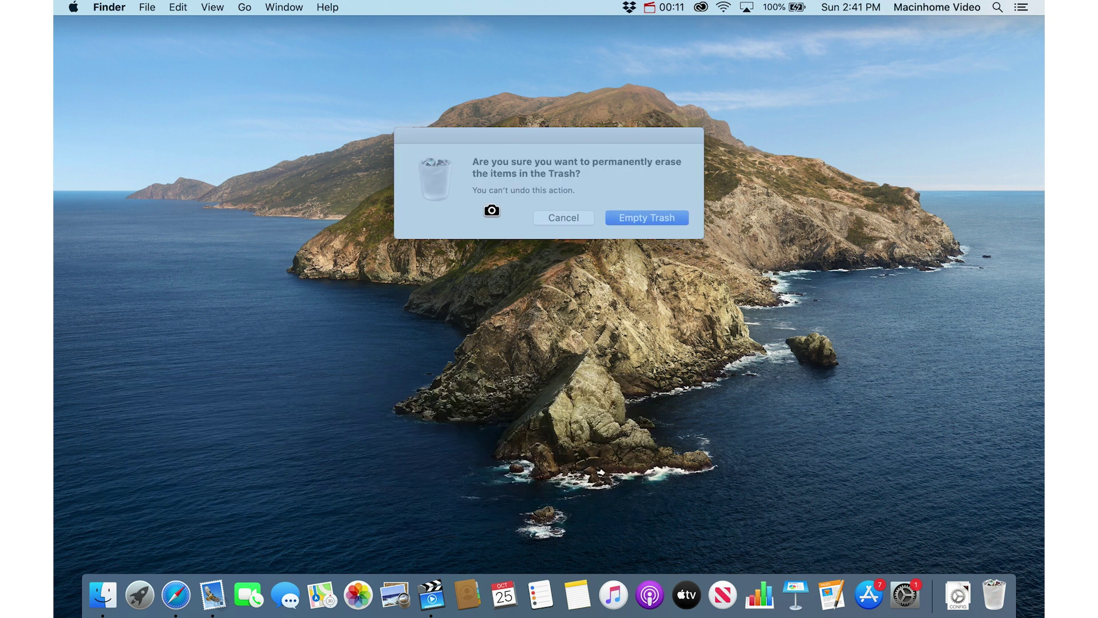
{"action": "left_click", "coordinate": [492, 211]}
{"action": "left_click", "coordinate": [541, 217]}
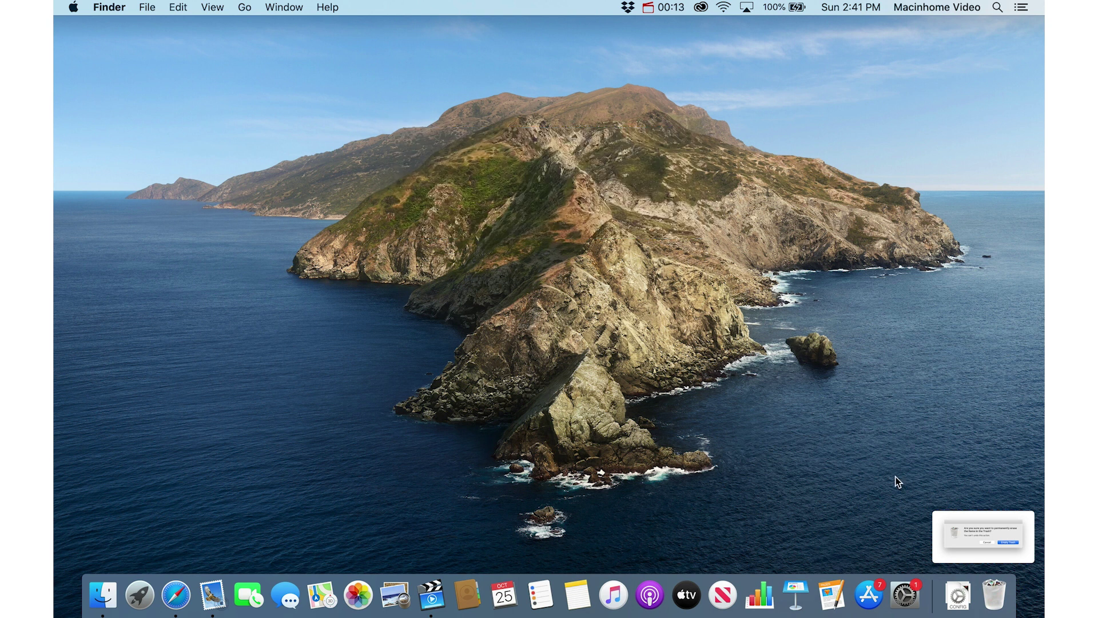
Open the capture in Markup and add a red arrow pointing at the dialog's warning
{"action": "left_click", "coordinate": [986, 544]}
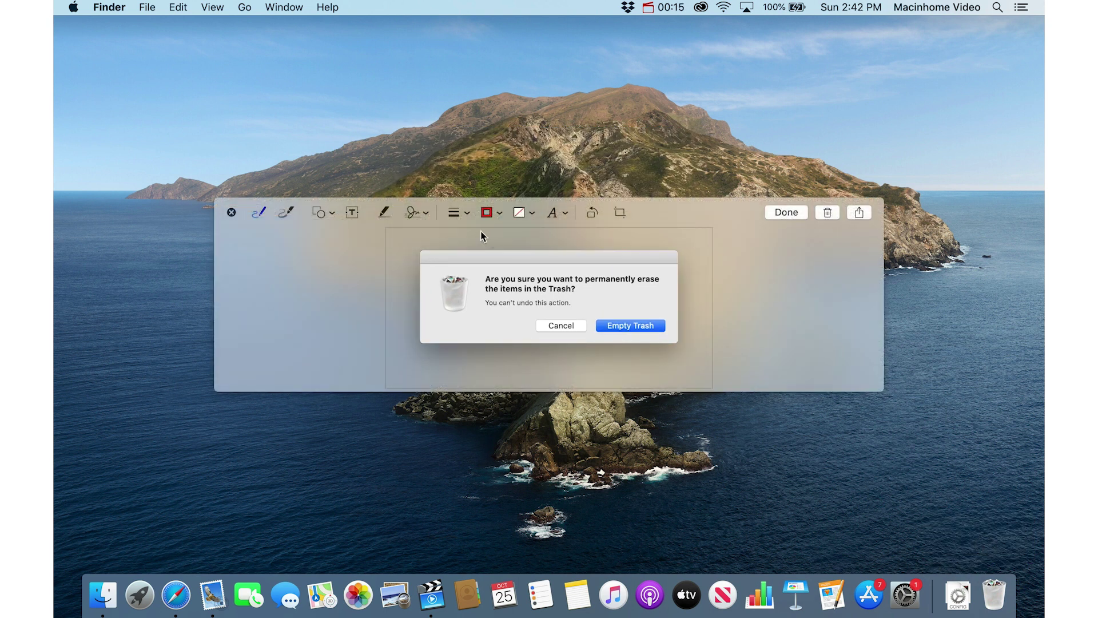
{"action": "left_click", "coordinate": [318, 212]}
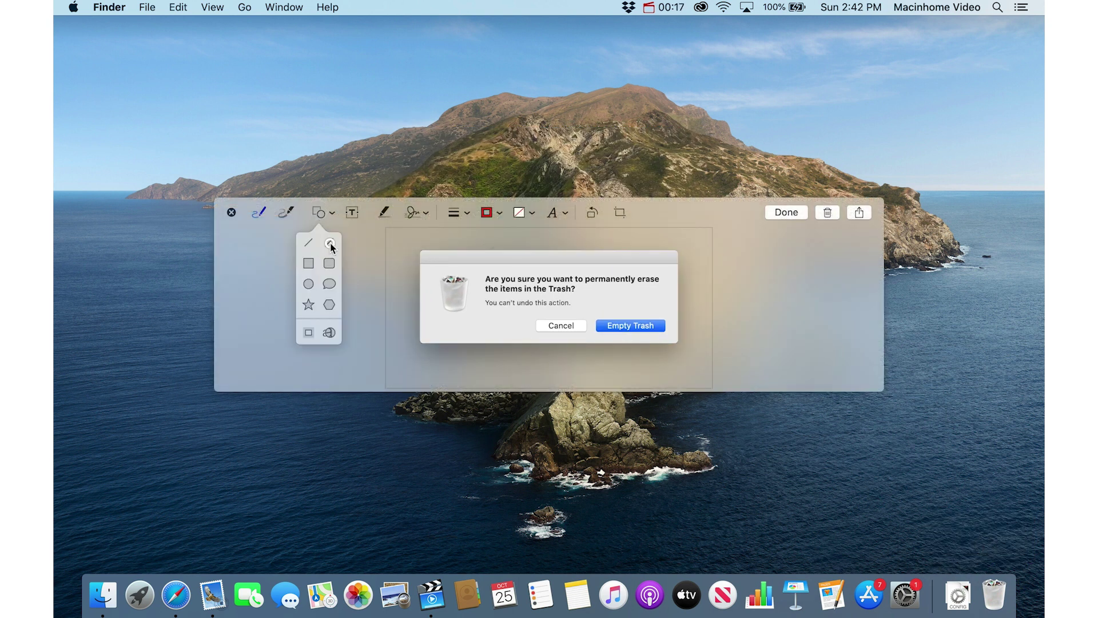
{"action": "left_click", "coordinate": [330, 244]}
{"action": "left_click_drag", "start_coordinate": [517, 308], "coordinate": [460, 295]}
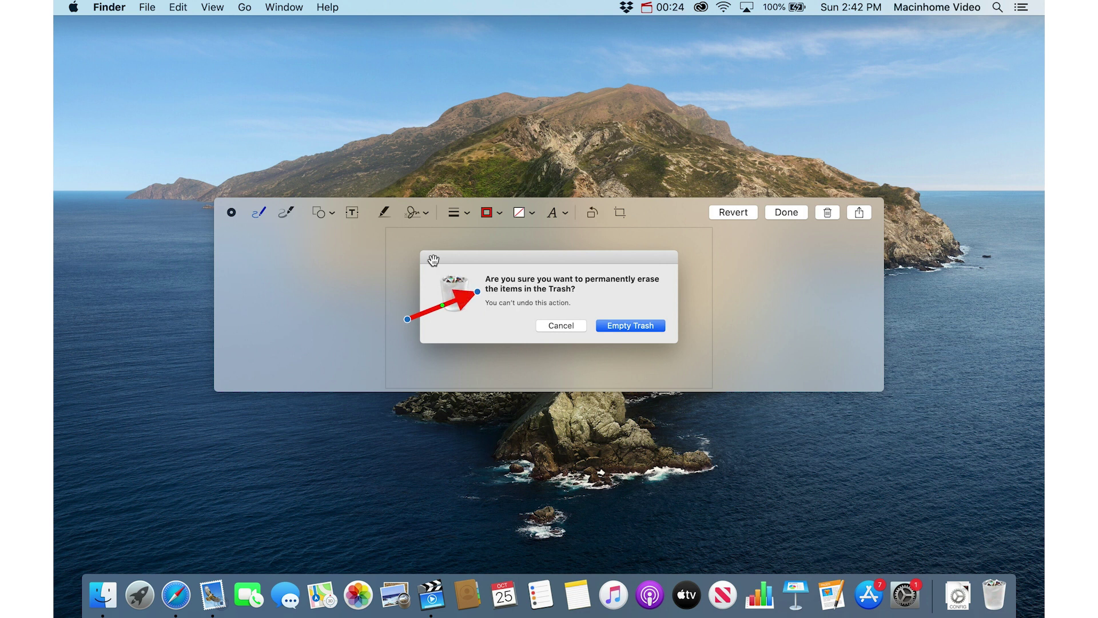
Add a text box beside the arrow reading 'OMG'
{"action": "left_click", "coordinate": [353, 212]}
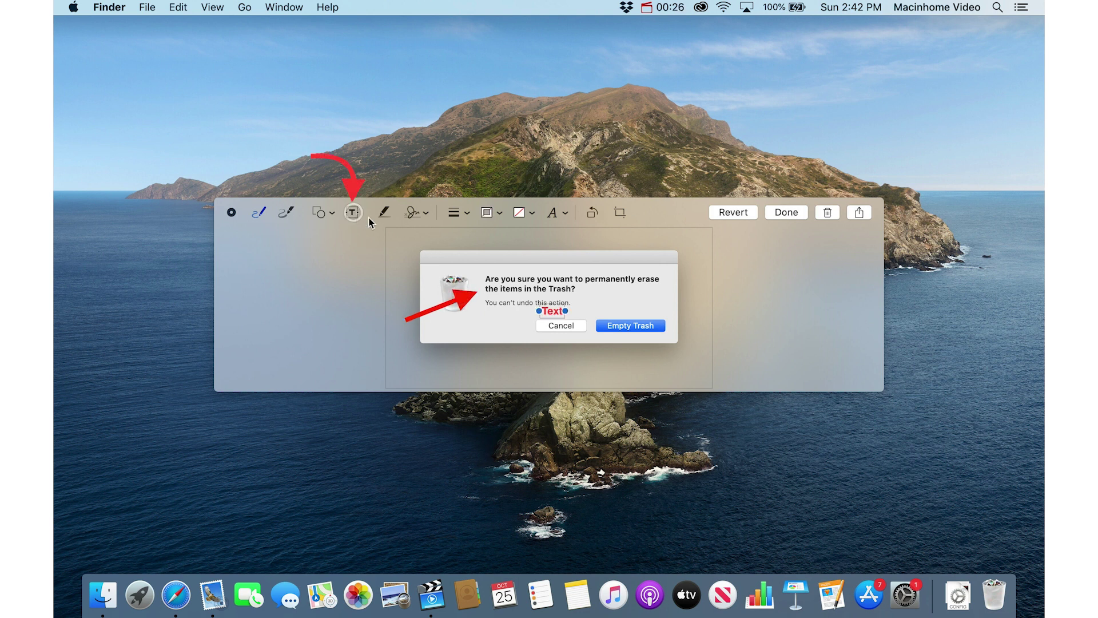
{"action": "left_click_drag", "start_coordinate": [551, 311], "coordinate": [490, 324]}
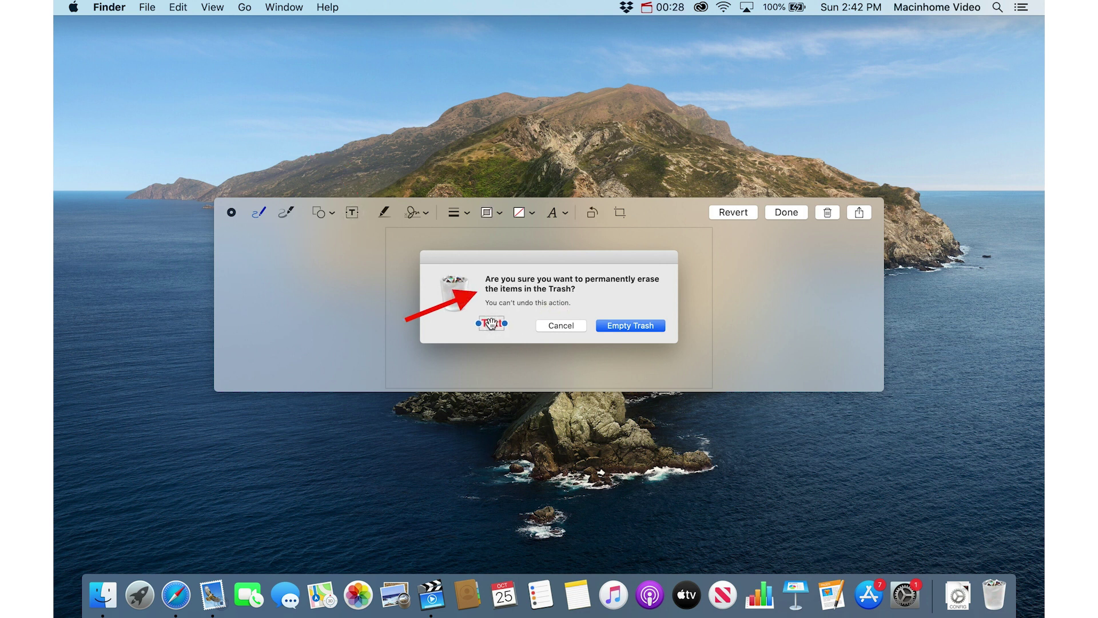
{"action": "double_click", "coordinate": [490, 324]}
{"action": "type", "text": "OMG"}
{"action": "left_click", "coordinate": [861, 213]}
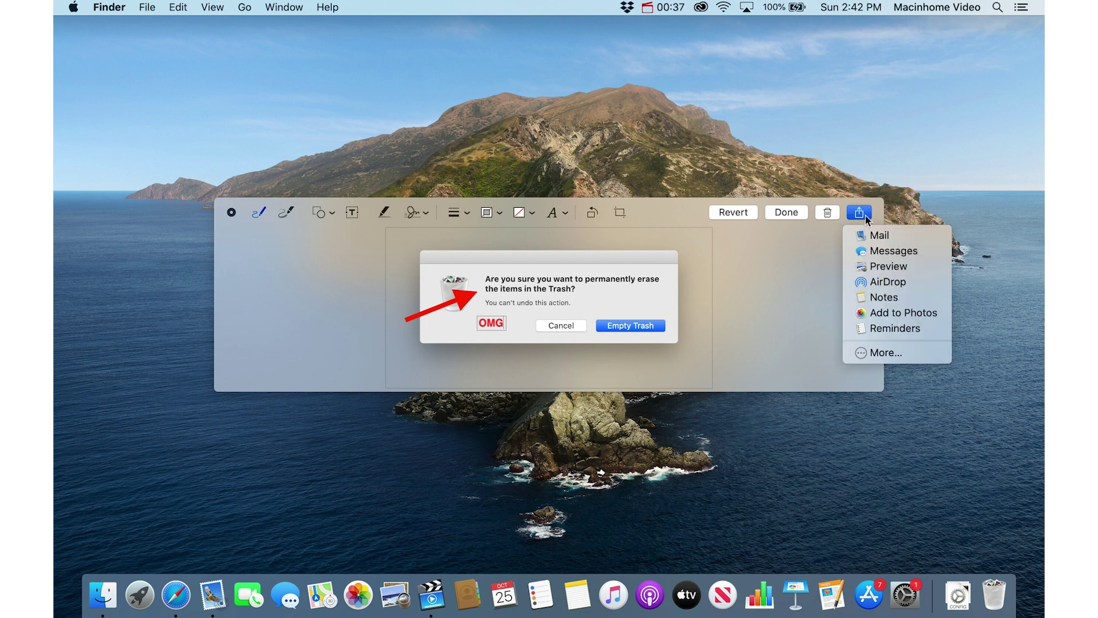
Share the annotated screenshot into a new Mail message
{"action": "left_click", "coordinate": [912, 236]}
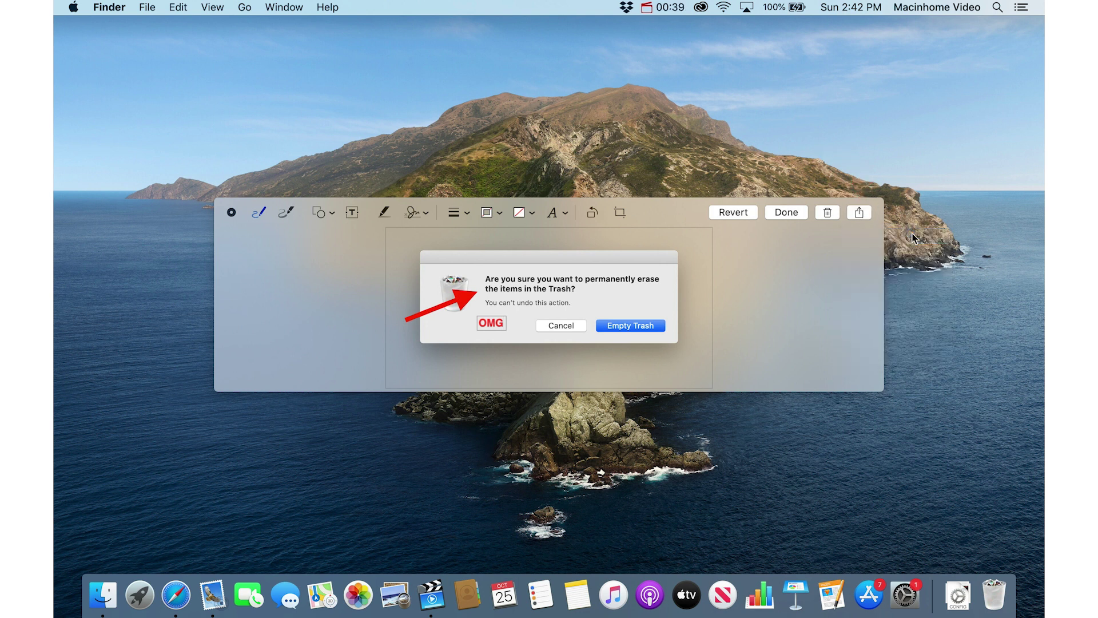